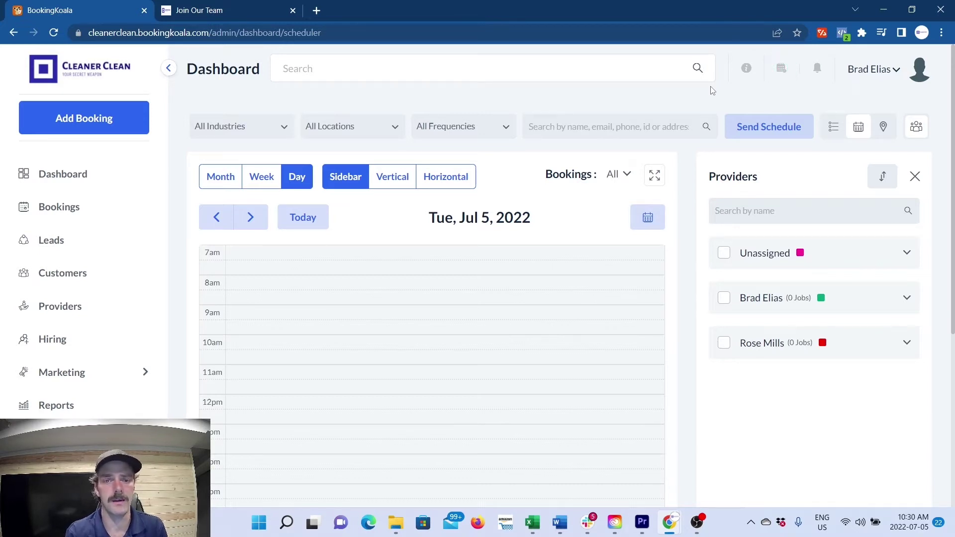
Go to the Hiring section from the admin dashboard's left sidebar
left_click(61, 343)
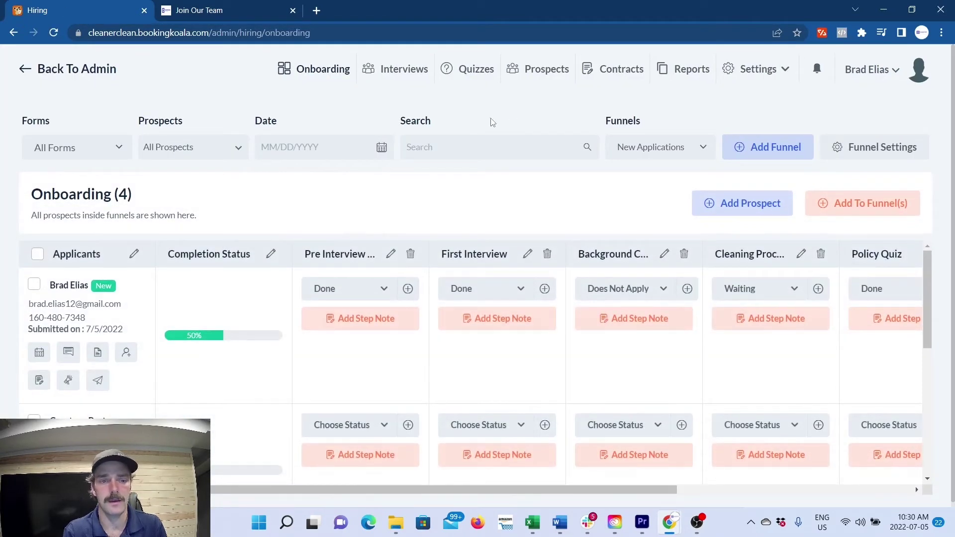
Leave the form filter on All Forms and open the Forms list from hiring Settings
left_click(111, 148)
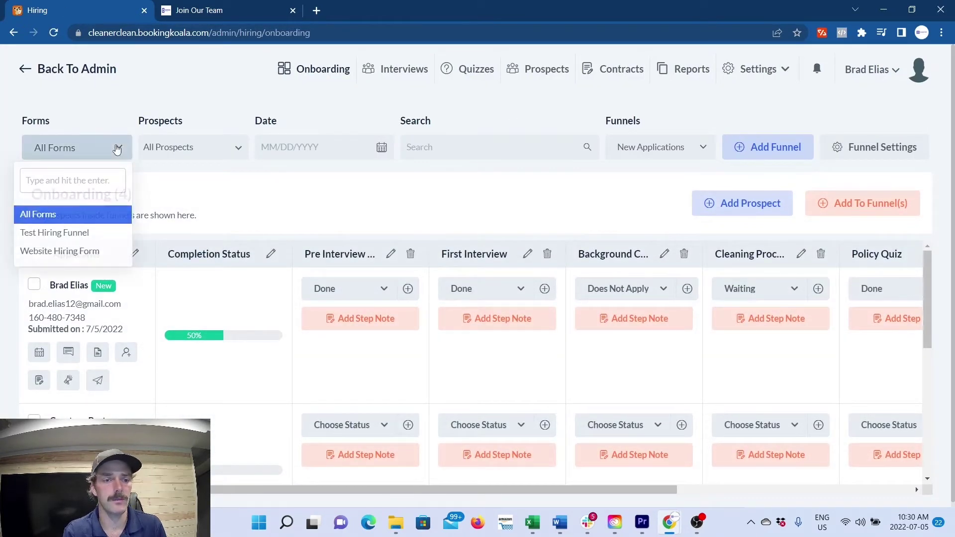
left_click(67, 214)
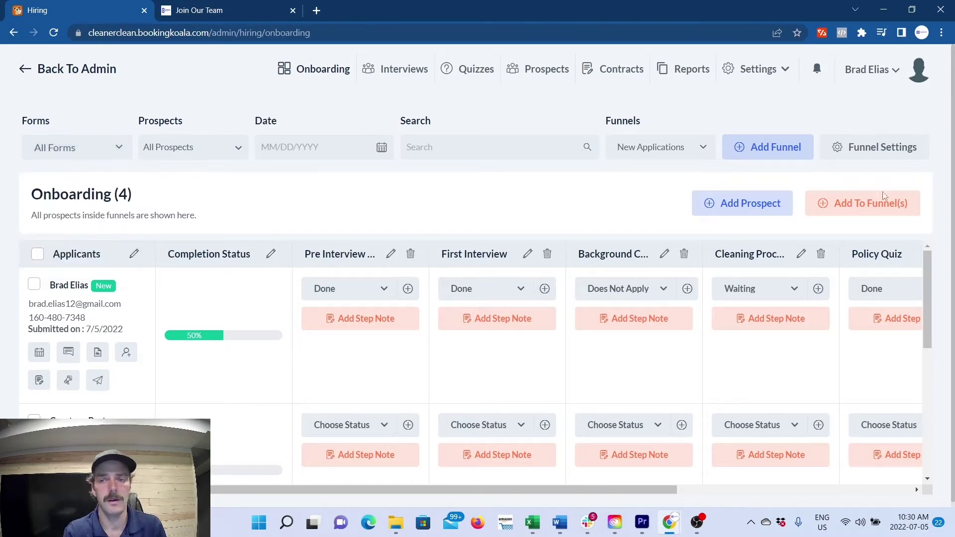
left_click(758, 69)
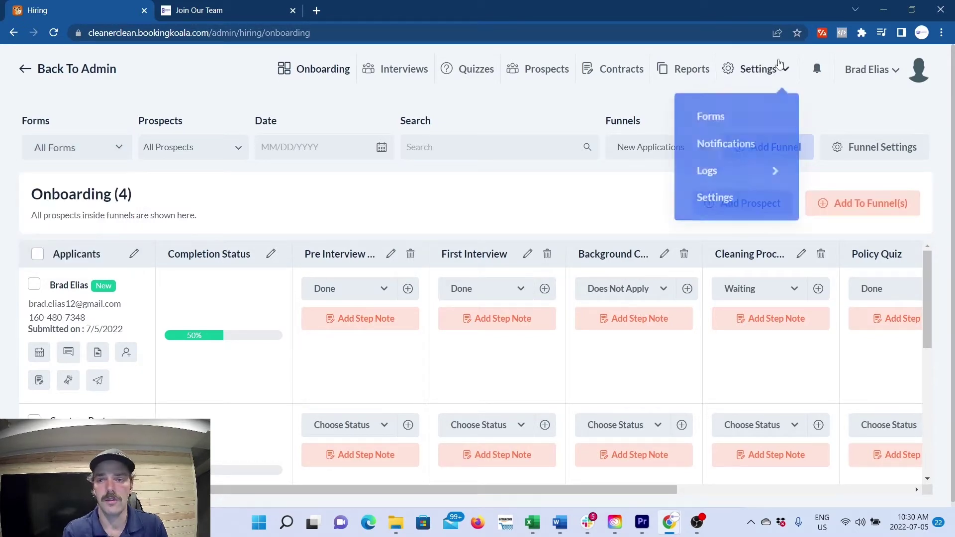
left_click(718, 112)
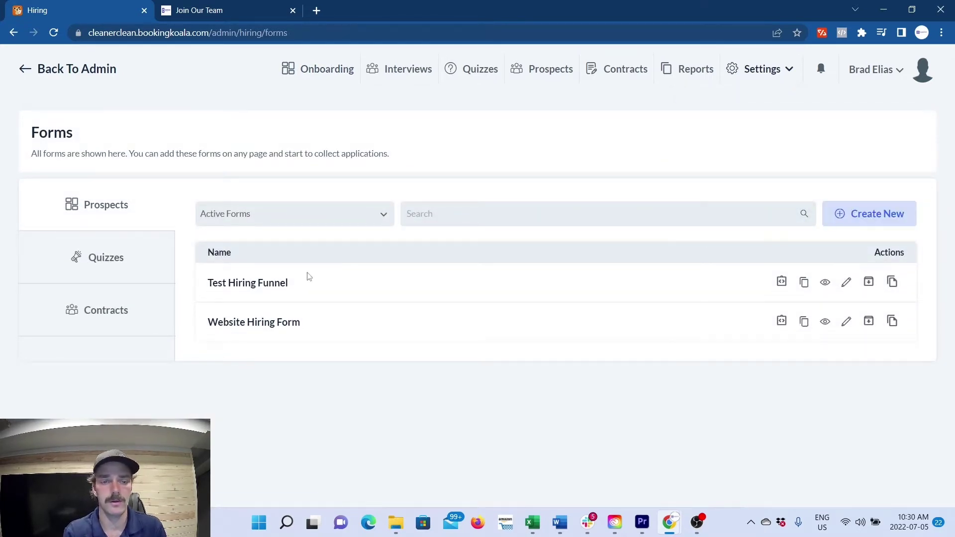
Edit the Test Hiring Funnel and add a Multiple Choice question above the hours question
left_click(267, 285)
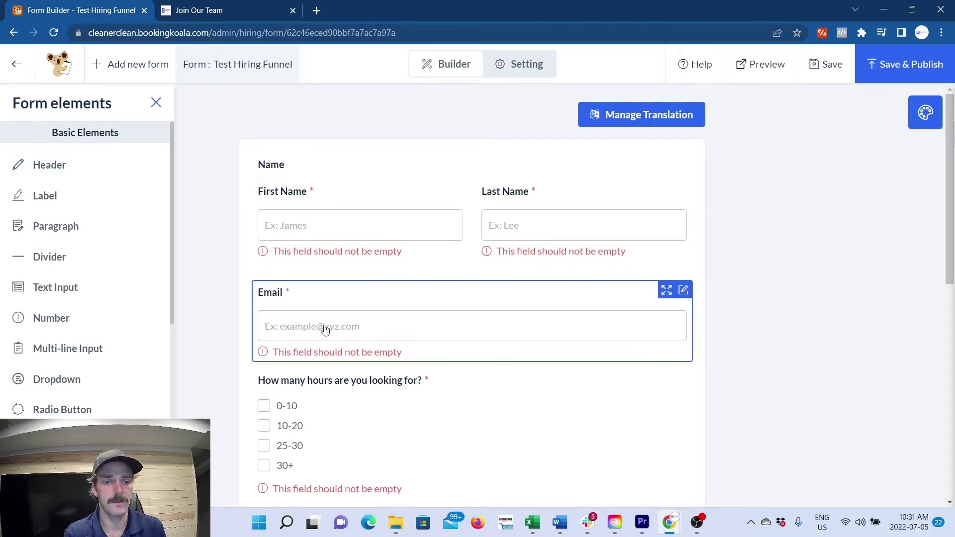
scroll(362, 338, "down", 1)
scroll(362, 339, "down", 1)
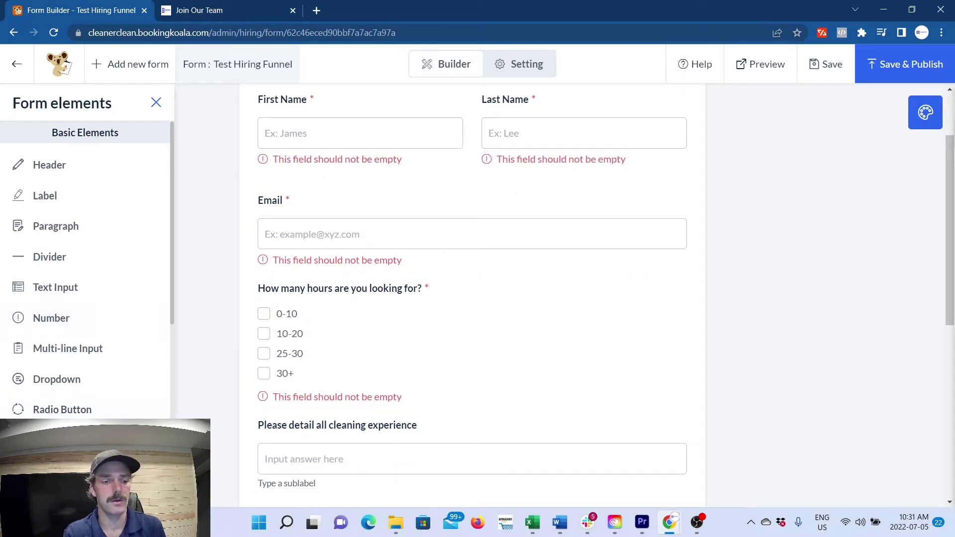
left_click_drag(262, 341, 299, 294)
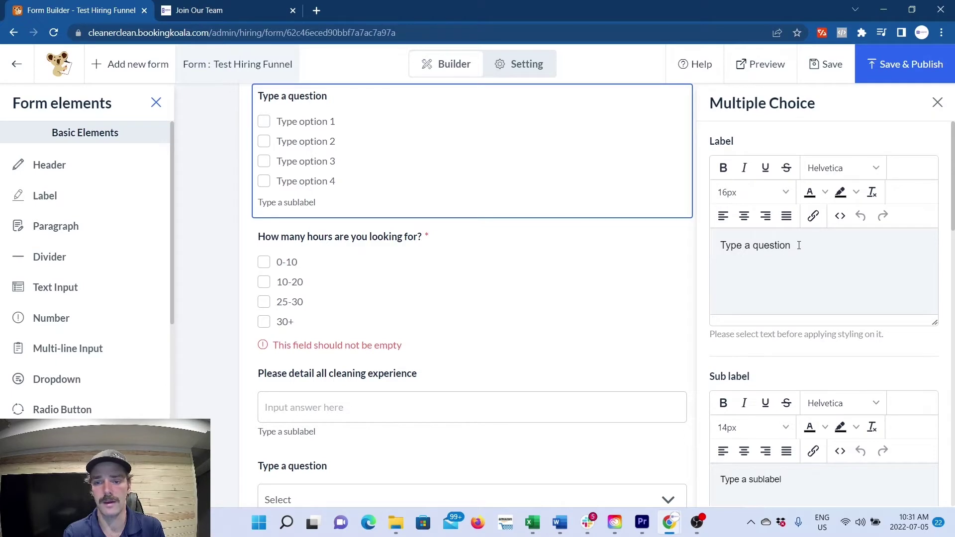
Label the new question 'Do you have experience' and clear its placeholder sublabel
key("ctrl+a")
key("BackSpace")
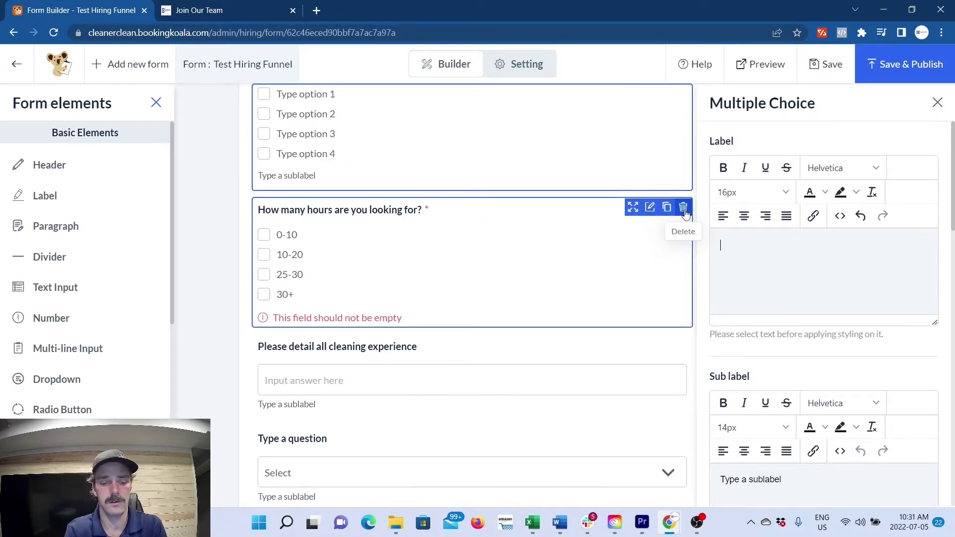
type("Do you have ")
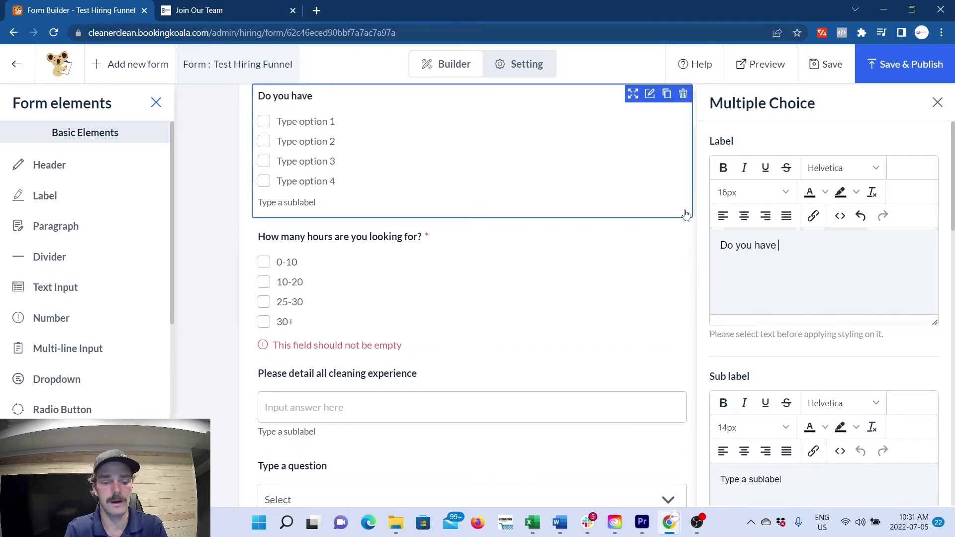
type("experi")
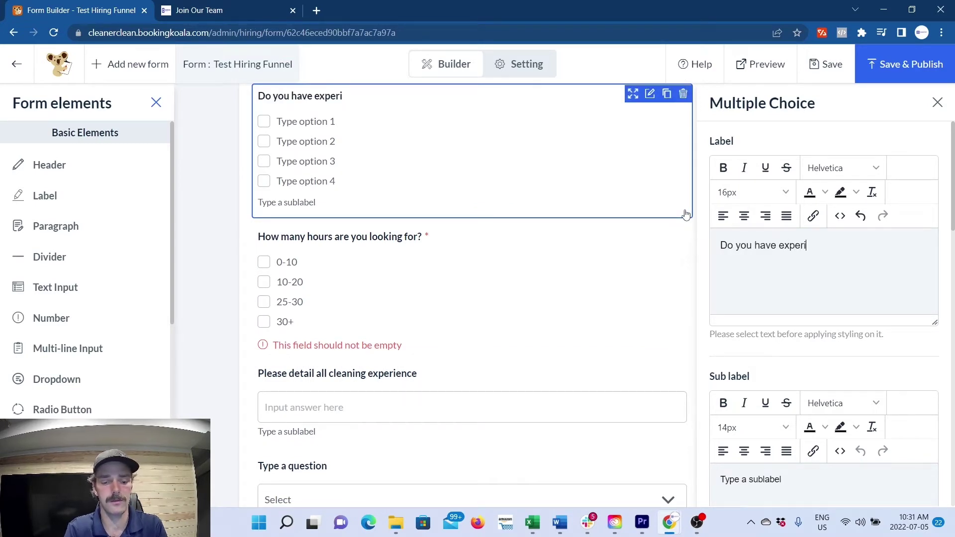
type("ence")
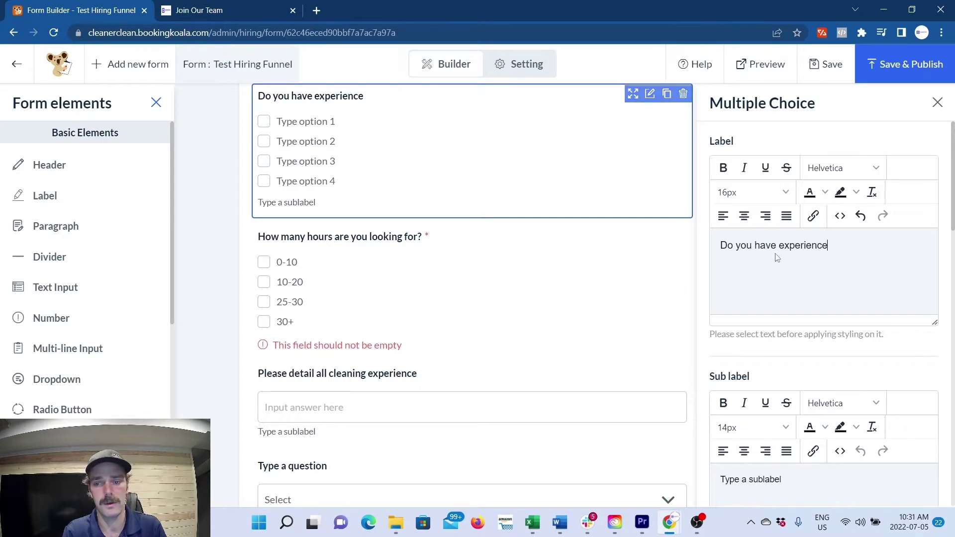
scroll(776, 257, "down", 2)
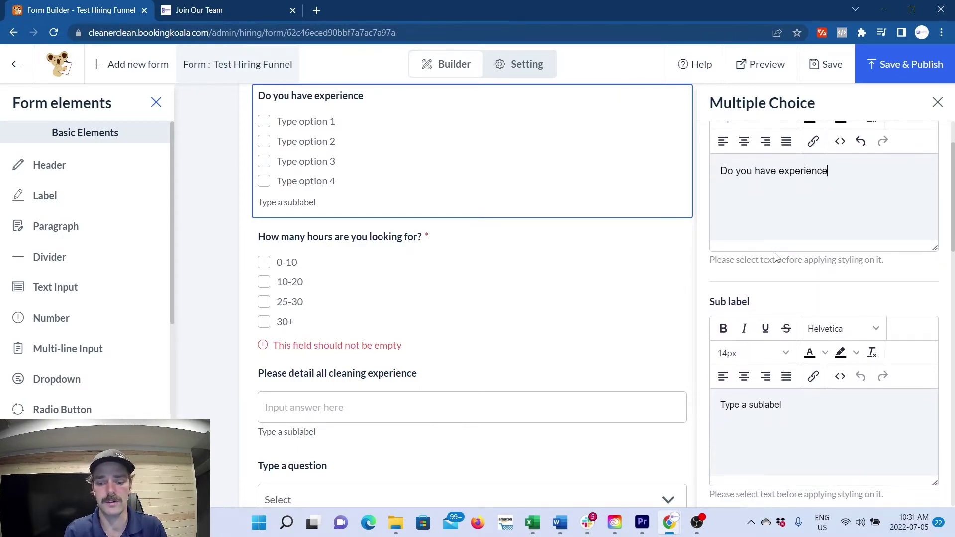
left_click_drag(793, 402, 700, 396)
key("BackSpace")
Rename the first two answer options to yes and no and delete the other two
scroll(700, 396, "down", 4)
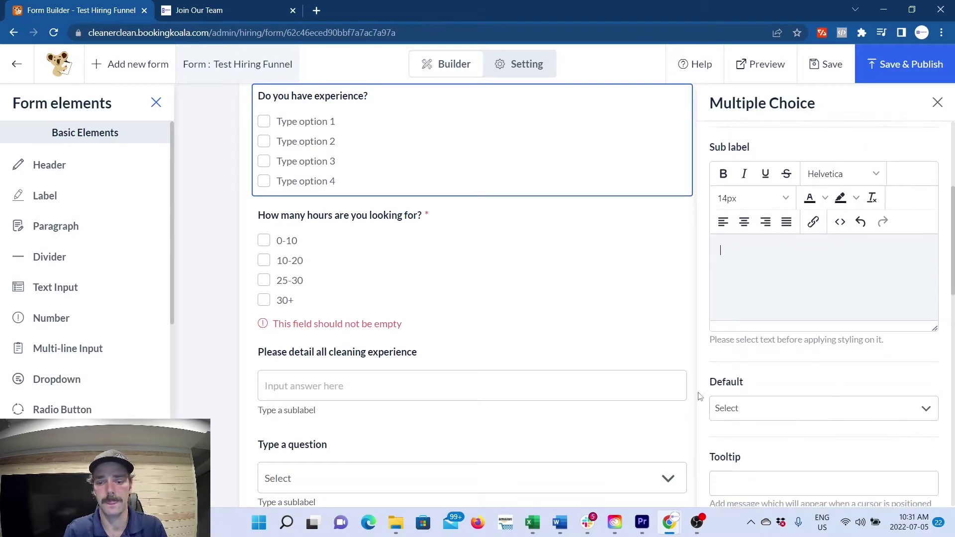
left_click(746, 393)
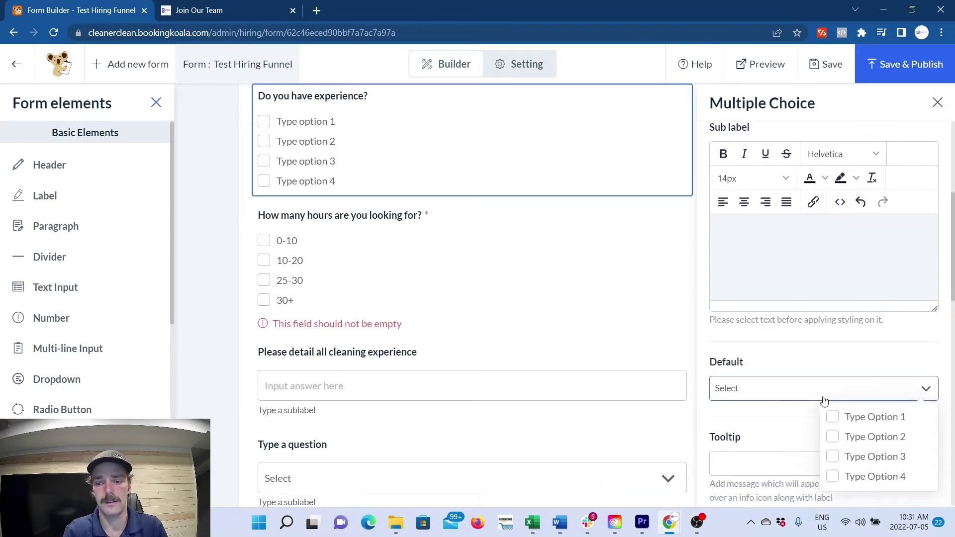
scroll(772, 388, "down", 5)
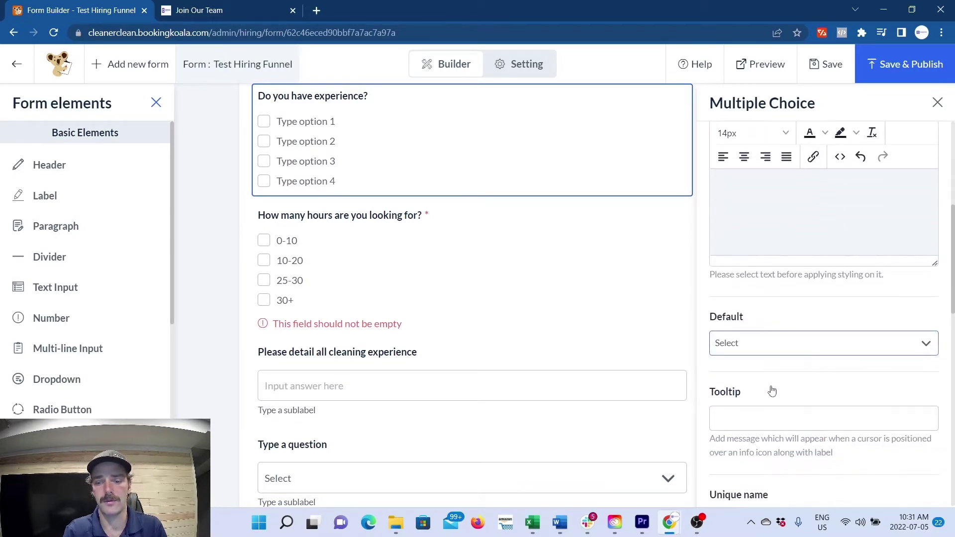
scroll(772, 386, "down", 2)
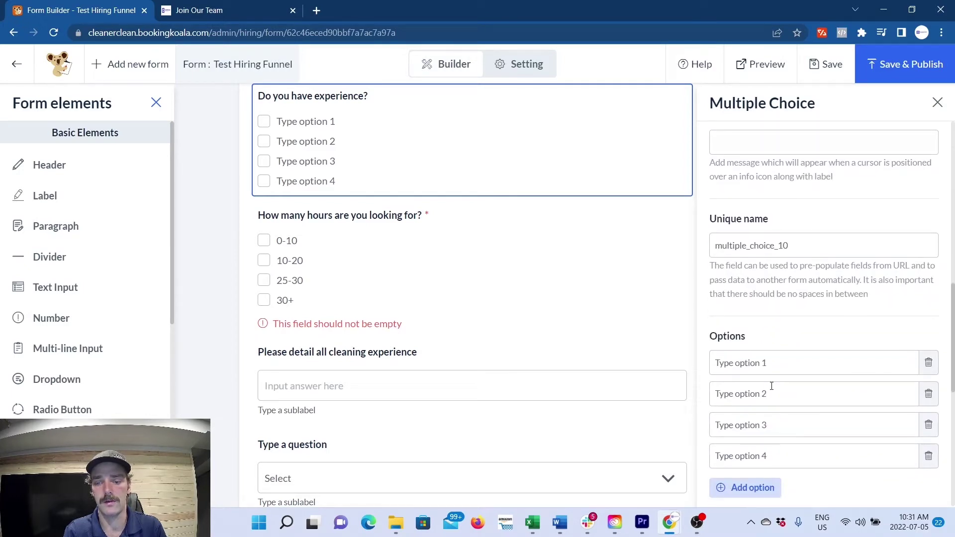
left_click(771, 358)
type("yes")
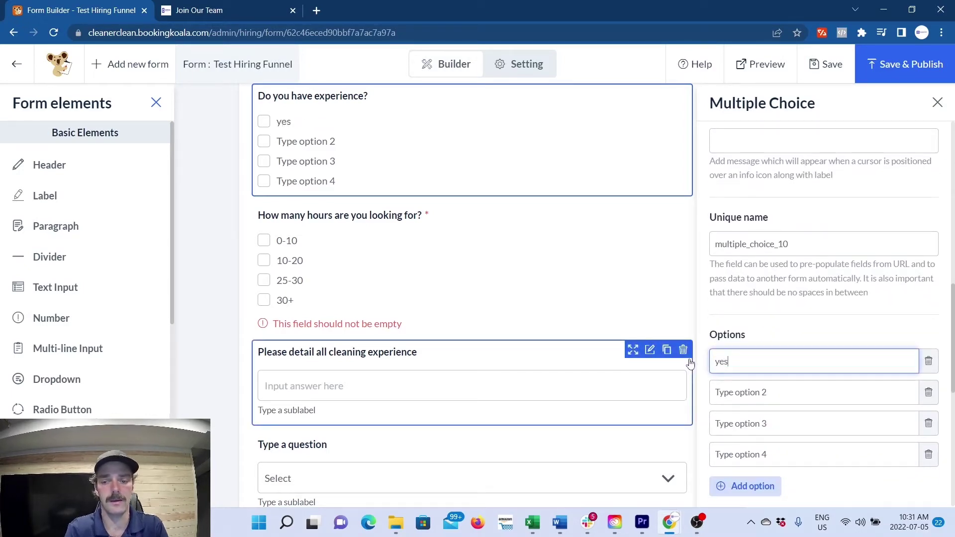
key("Tab")
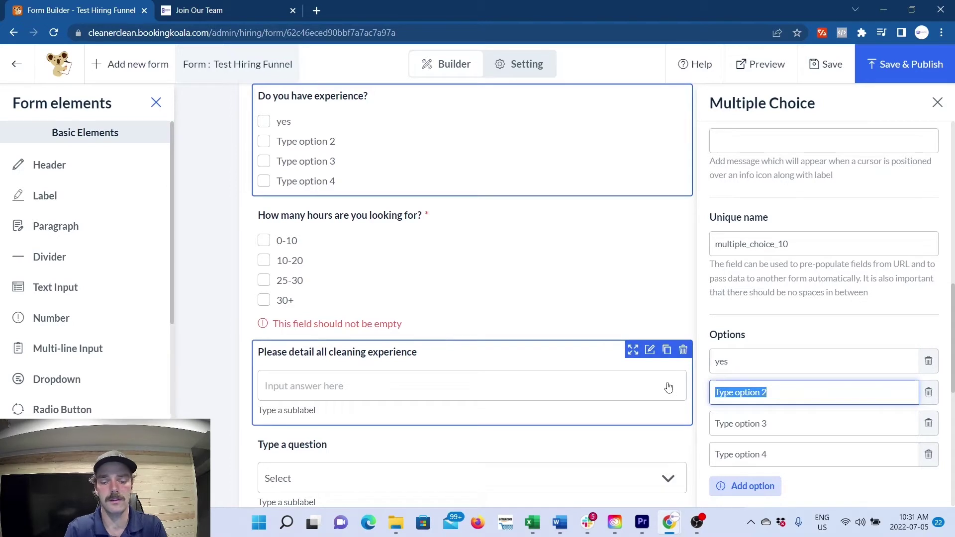
type("no")
left_click(928, 424)
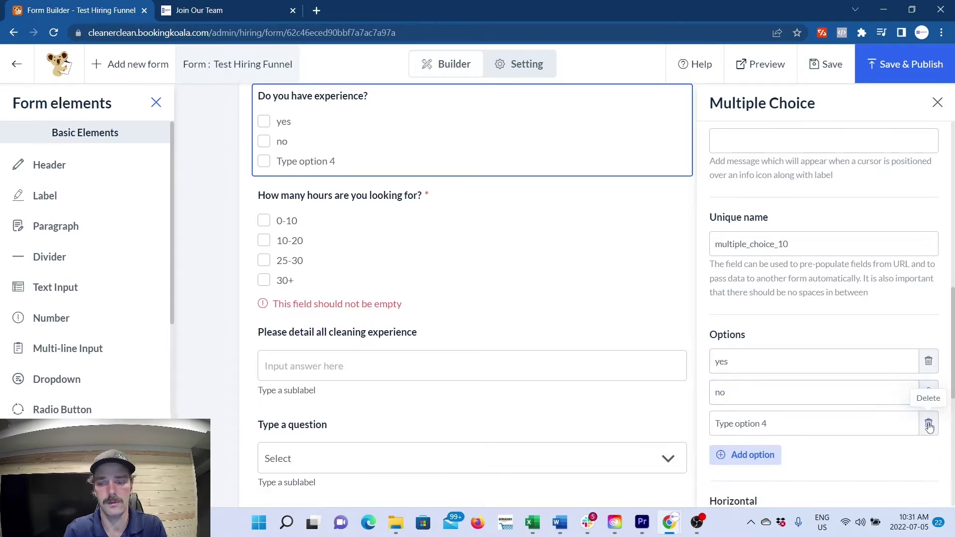
left_click(928, 425)
scroll(866, 397, "down", 2)
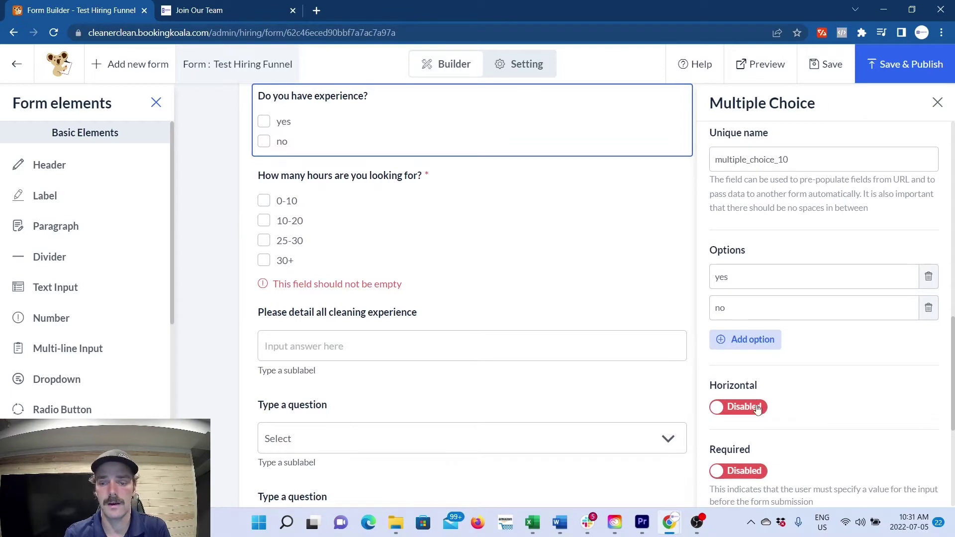
left_click(740, 406)
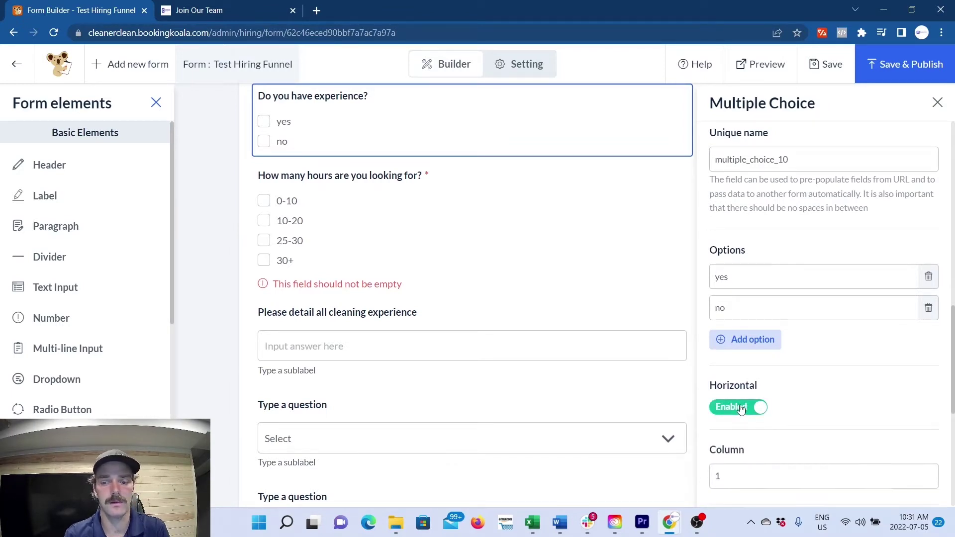
scroll(741, 409, "down", 1)
left_click(736, 348)
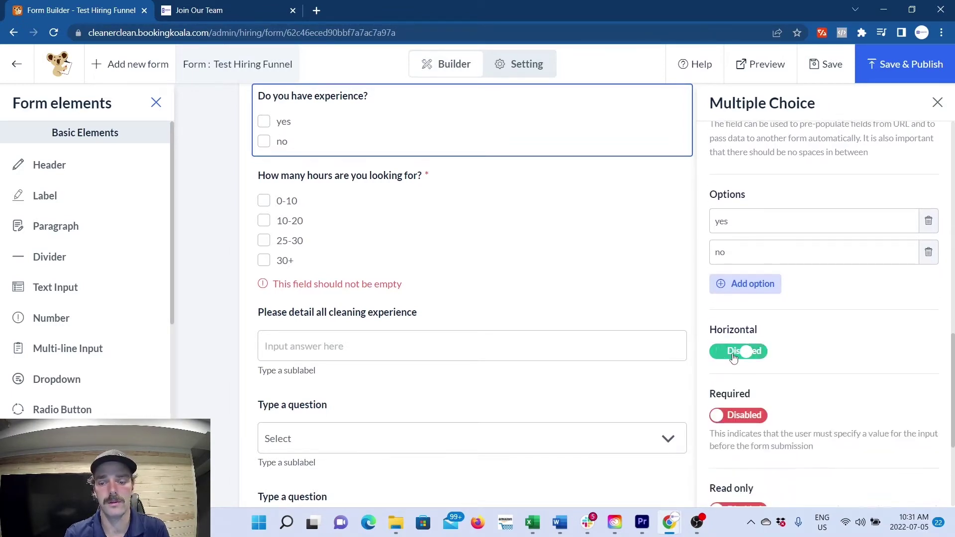
scroll(736, 354, "down", 3)
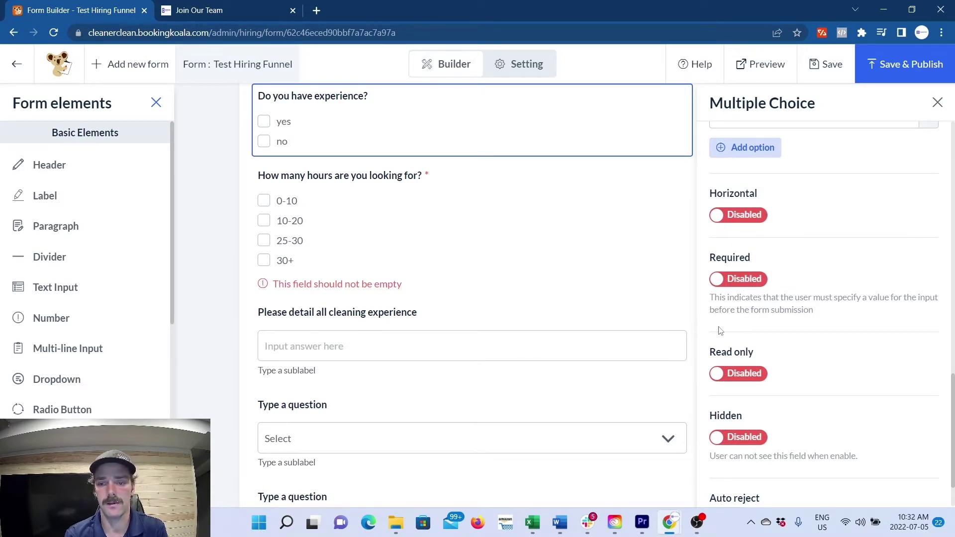
scroll(720, 332, "down", 1)
scroll(711, 368, "down", 1)
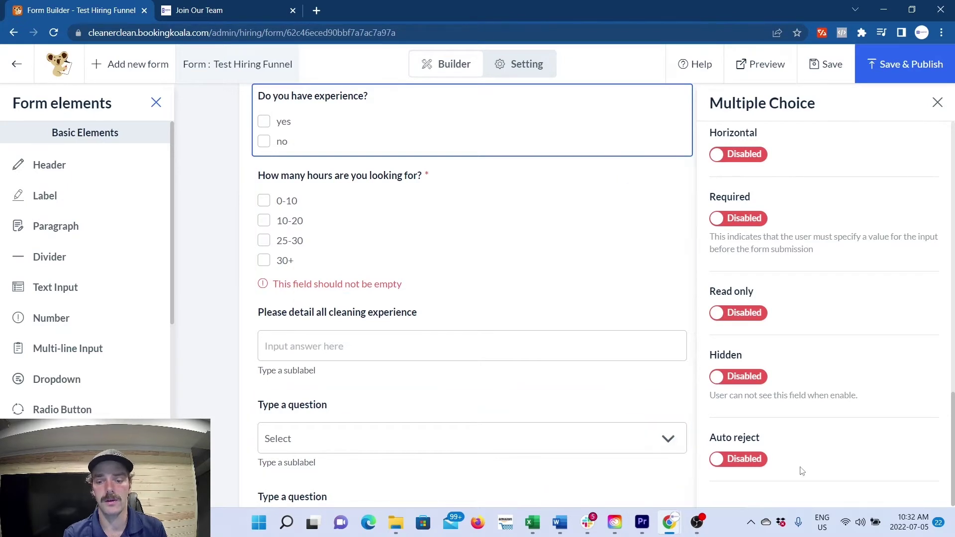
Enable auto-reject on the experience question and review its rejectable answers
left_click(758, 469)
scroll(757, 466, "down", 2)
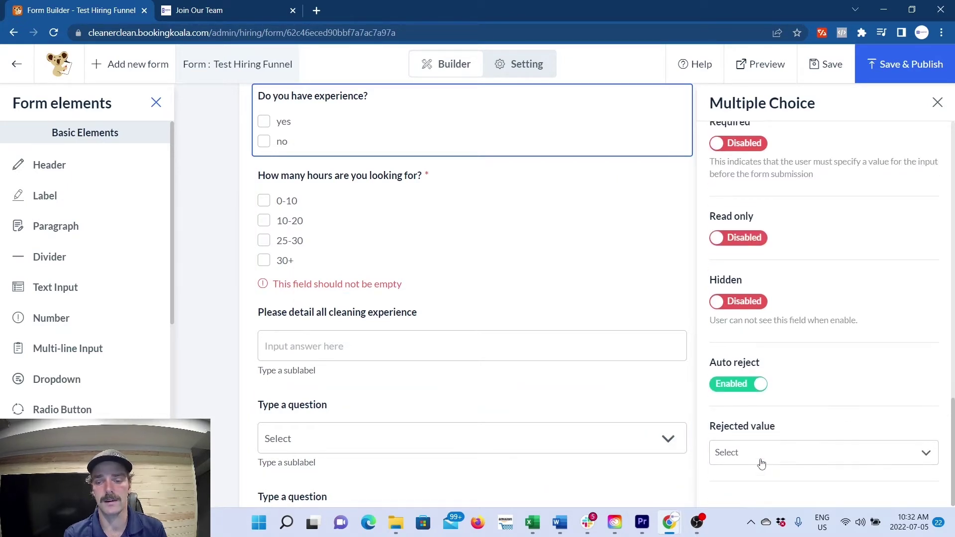
left_click(761, 463)
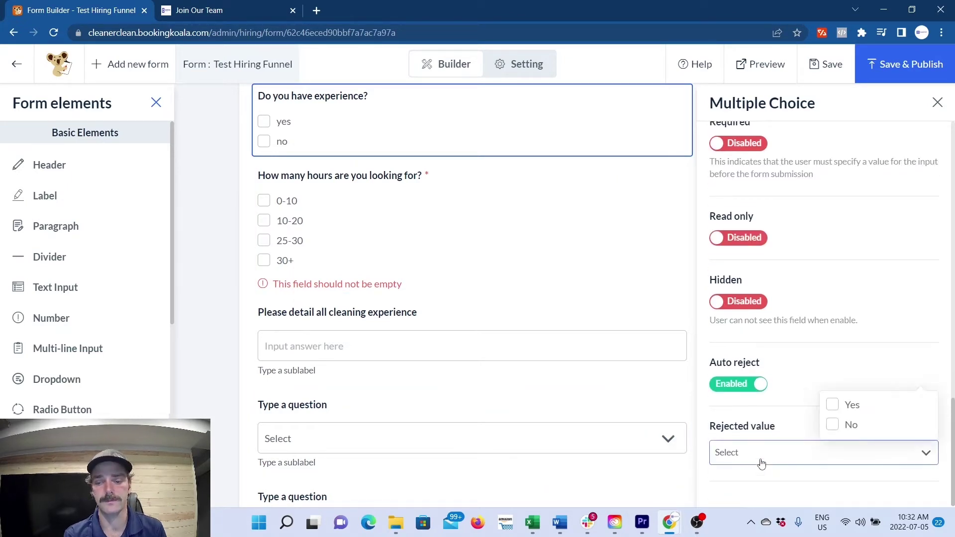
Clear the hours question's rejected values so neither 0-10 nor 30+ is selected
left_click(435, 249)
scroll(828, 392, "down", 1)
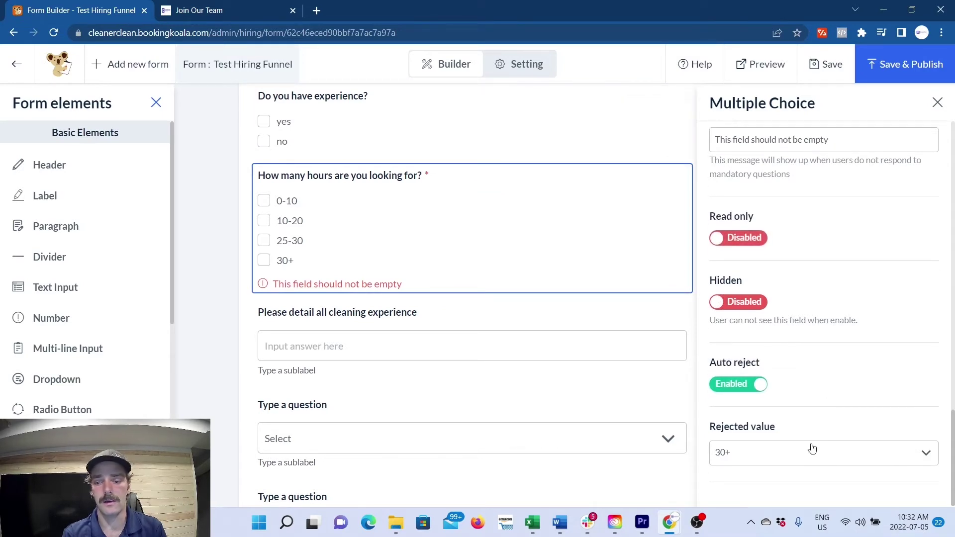
left_click(808, 453)
left_click(832, 367)
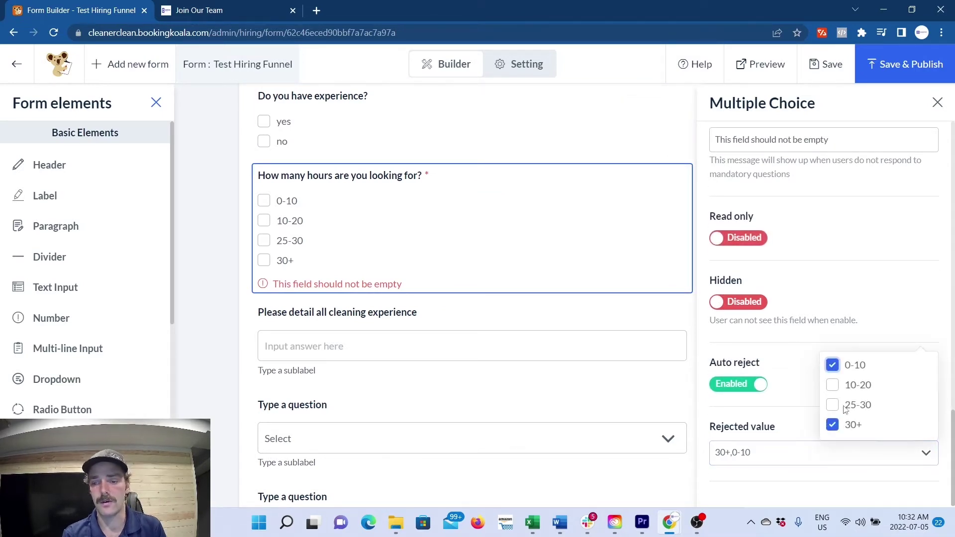
left_click(833, 427)
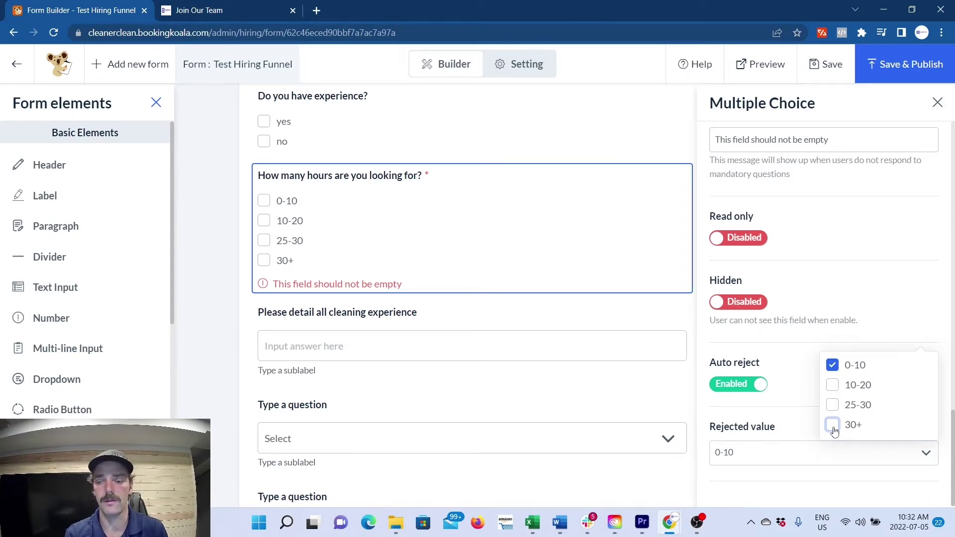
left_click(832, 366)
scroll(494, 382, "down", 1)
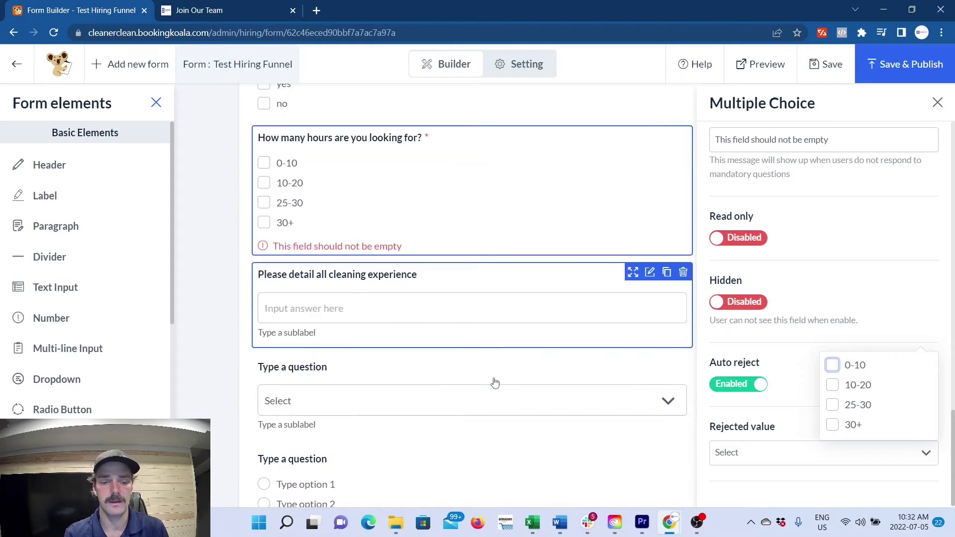
scroll(494, 383, "down", 5)
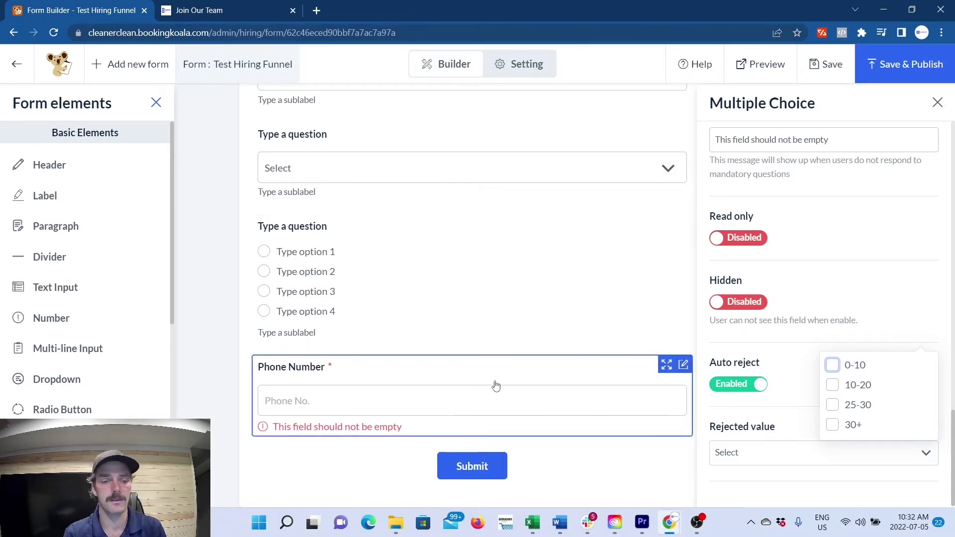
Add a blank Text Input question to the form just above the dropdown question
scroll(209, 325, "up", 4)
scroll(210, 325, "up", 4)
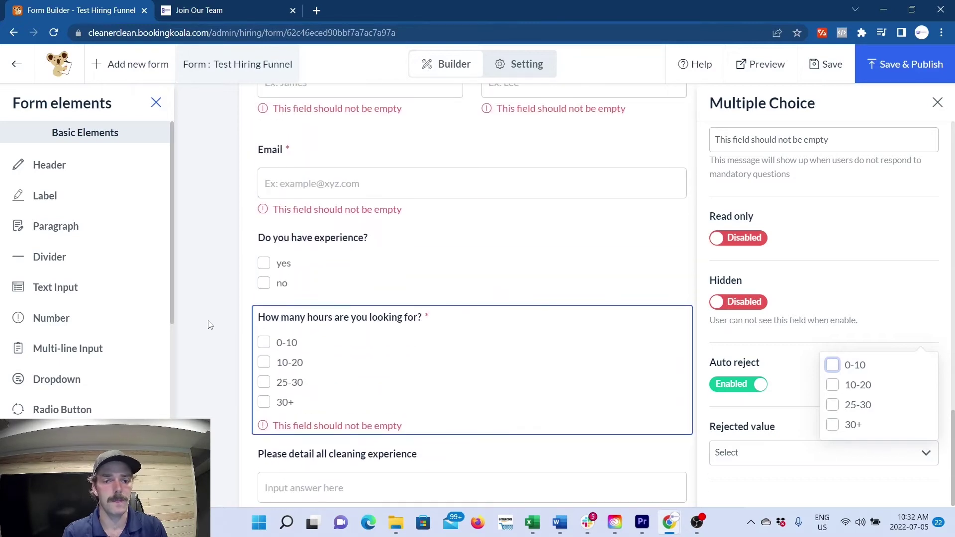
scroll(210, 324, "down", 3)
scroll(209, 325, "down", 2)
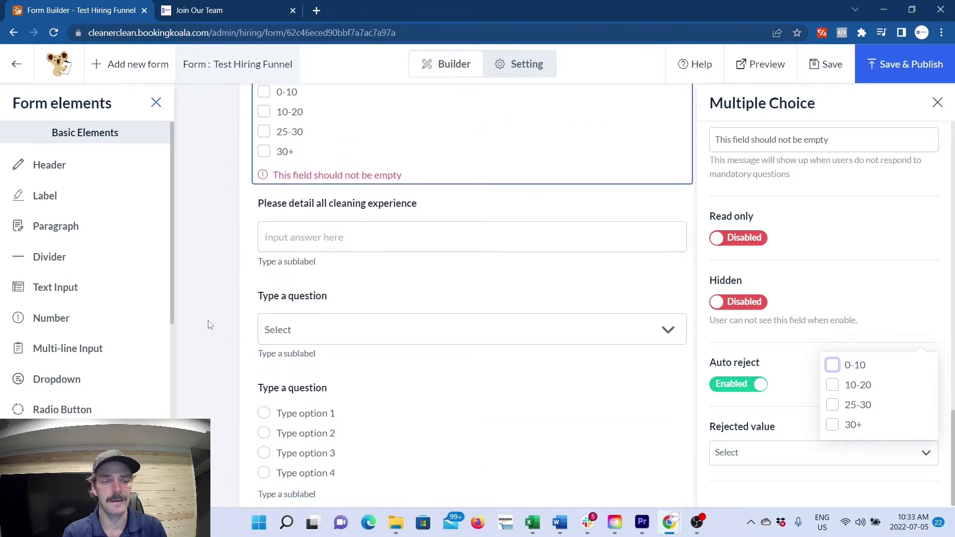
left_click_drag(65, 302, 358, 311)
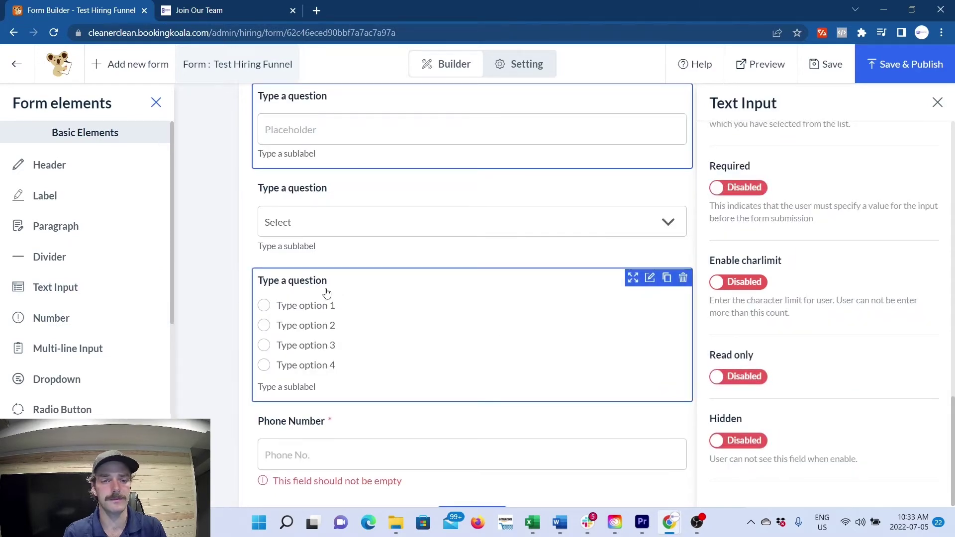
left_click(292, 204)
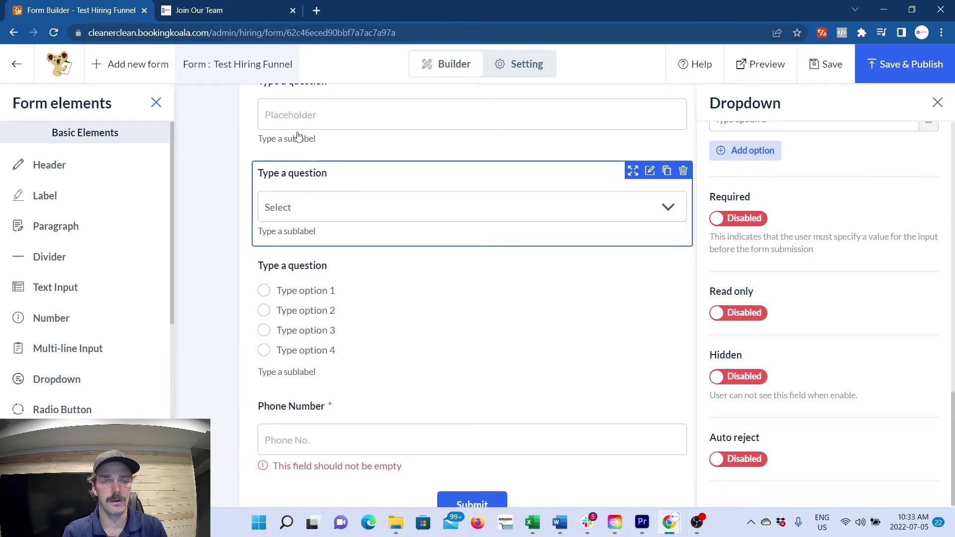
scroll(309, 121, "up", 1)
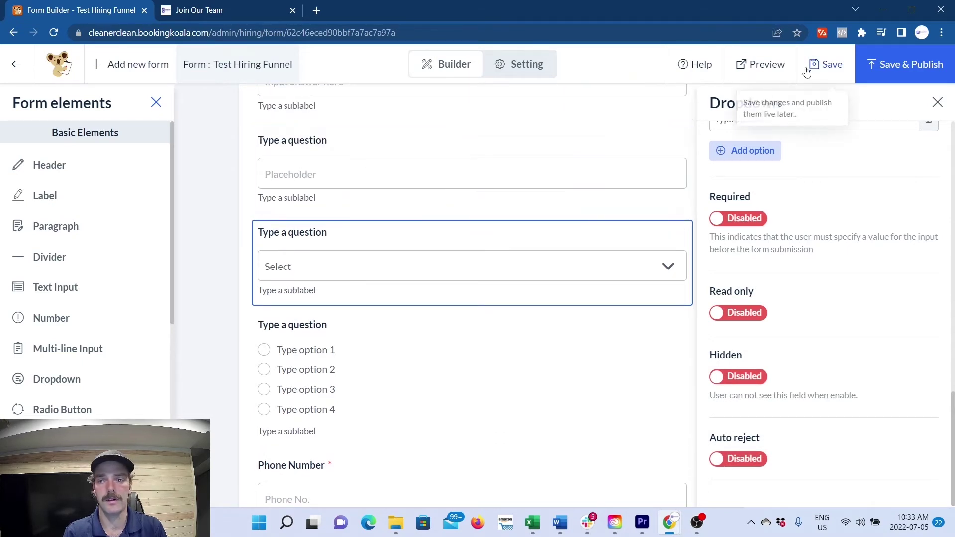
Preview the form, answering yes, 10-20 hours, and both text questions with sample text
left_click(759, 64)
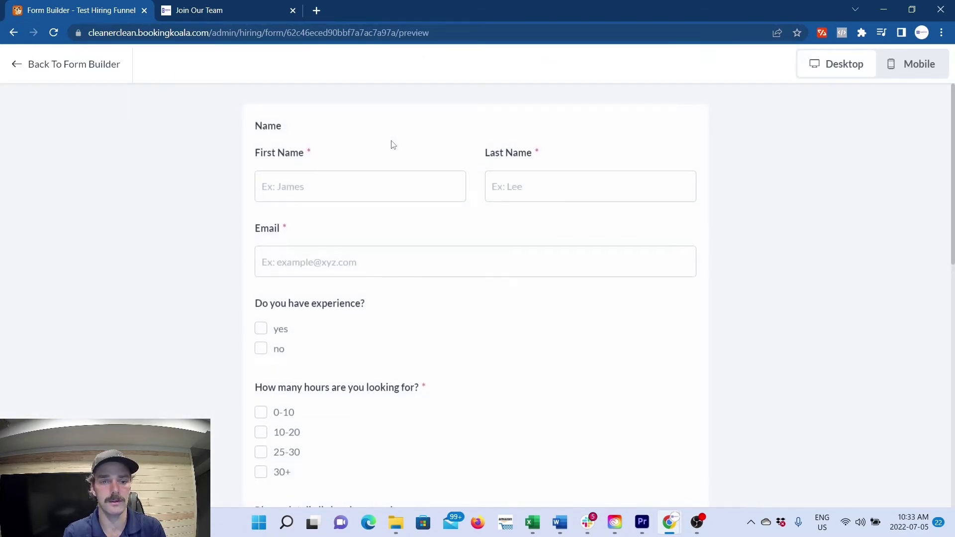
scroll(278, 269, "down", 2)
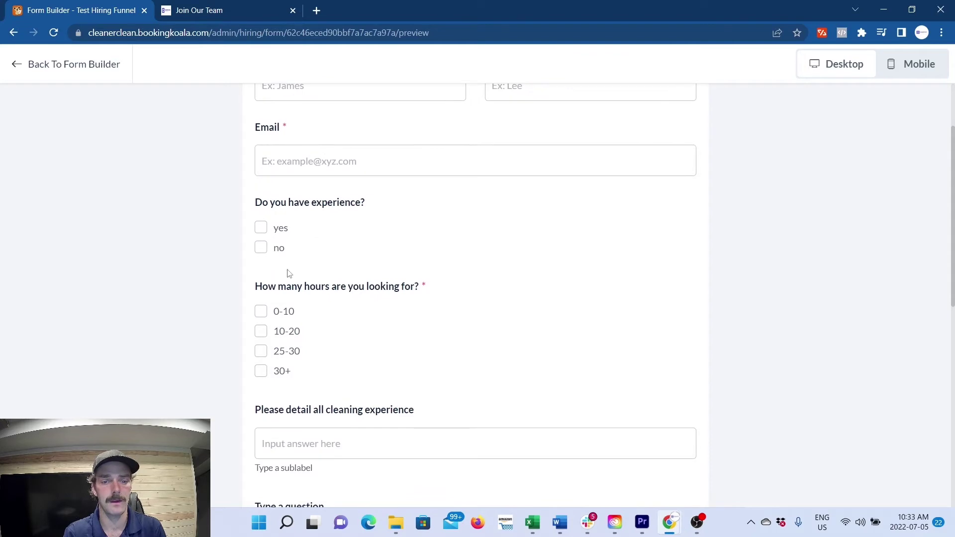
left_click(261, 228)
scroll(262, 234, "down", 2)
left_click(261, 257)
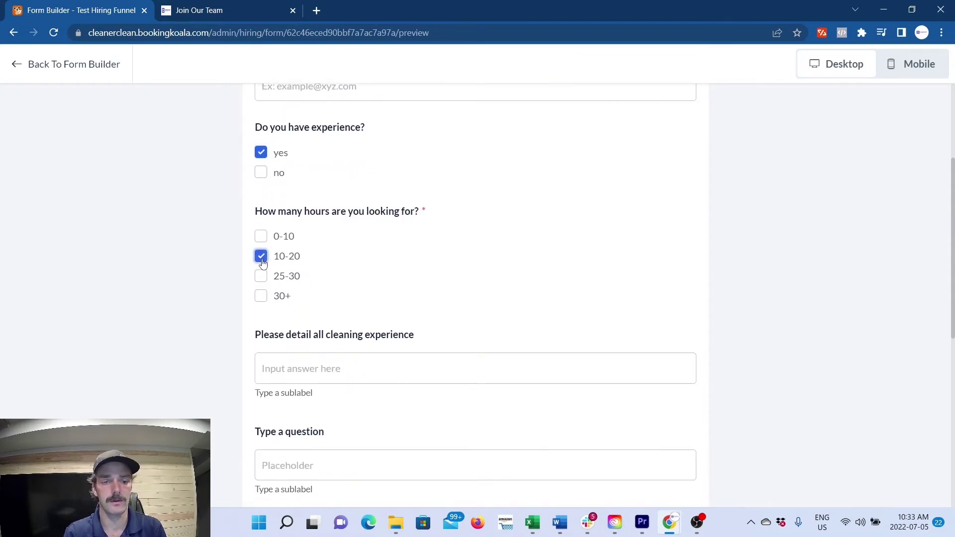
scroll(262, 264, "down", 2)
left_click(304, 263)
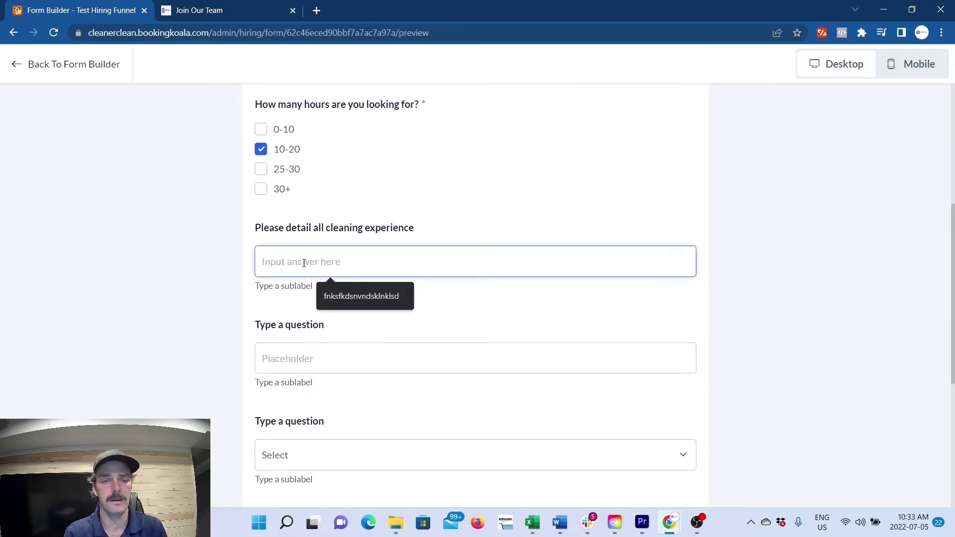
type("hsdhshksdushdui")
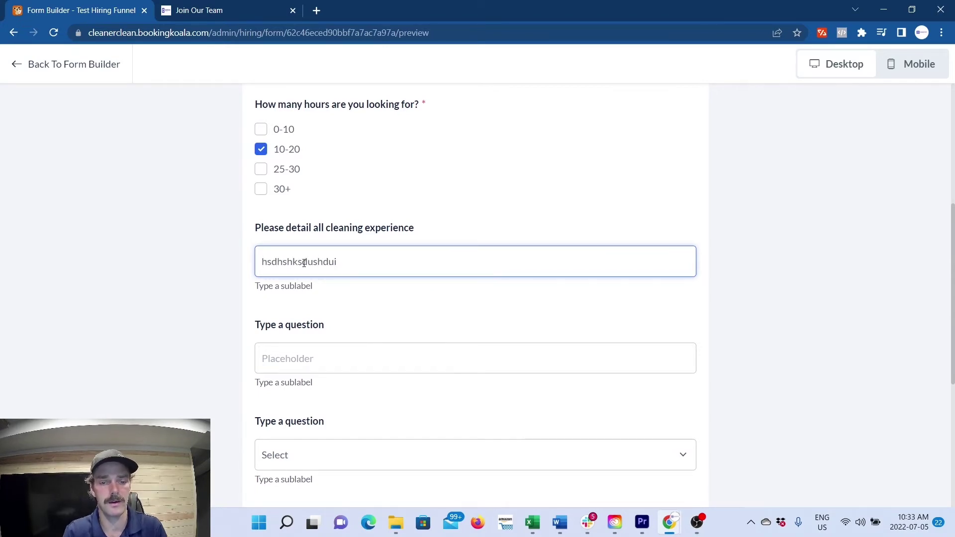
left_click(305, 363)
type("sjfjksjkdbsakj")
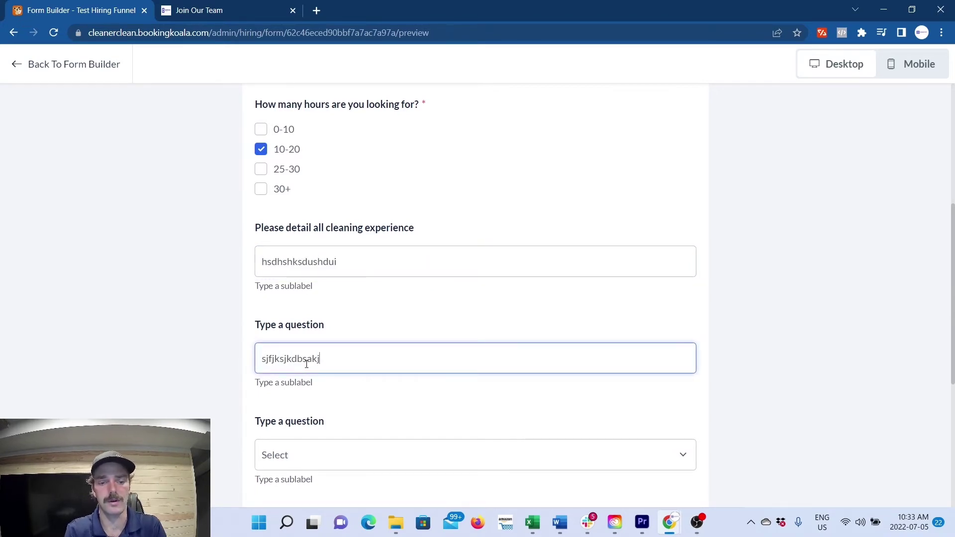
Choose Type Option 1 and Type option 2, focus Phone No., then leave the preview
scroll(307, 364, "down", 2)
left_click(309, 380)
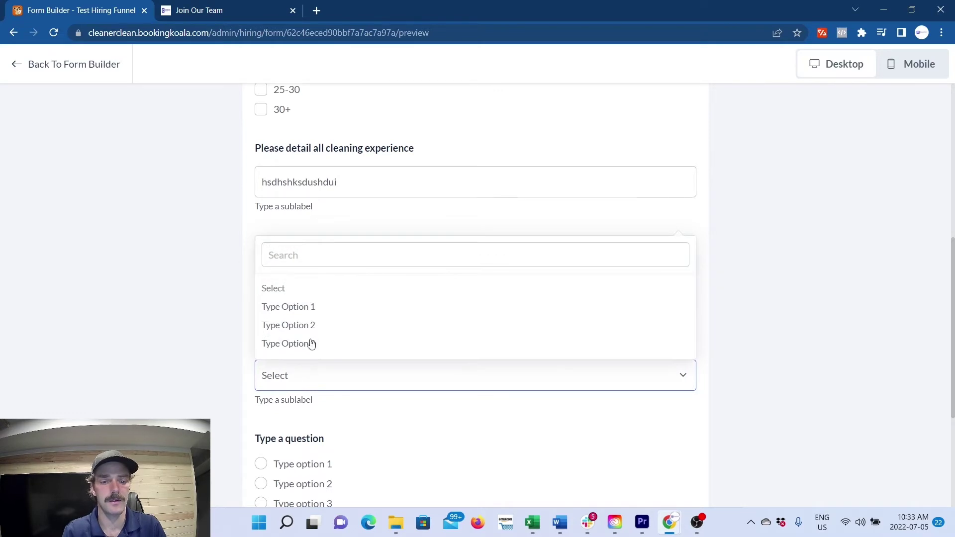
left_click(306, 309)
scroll(305, 300, "down", 3)
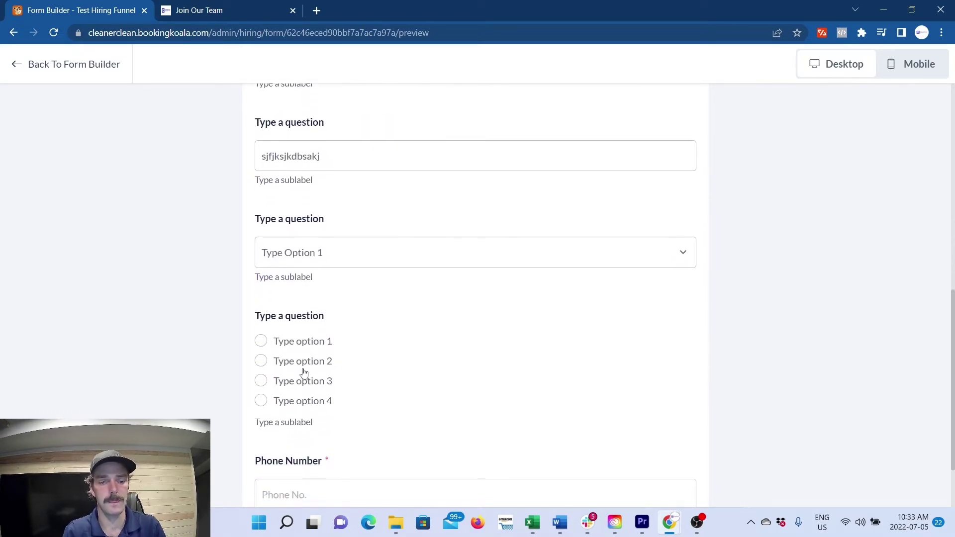
left_click(260, 361)
scroll(406, 352, "down", 2)
left_click(358, 420)
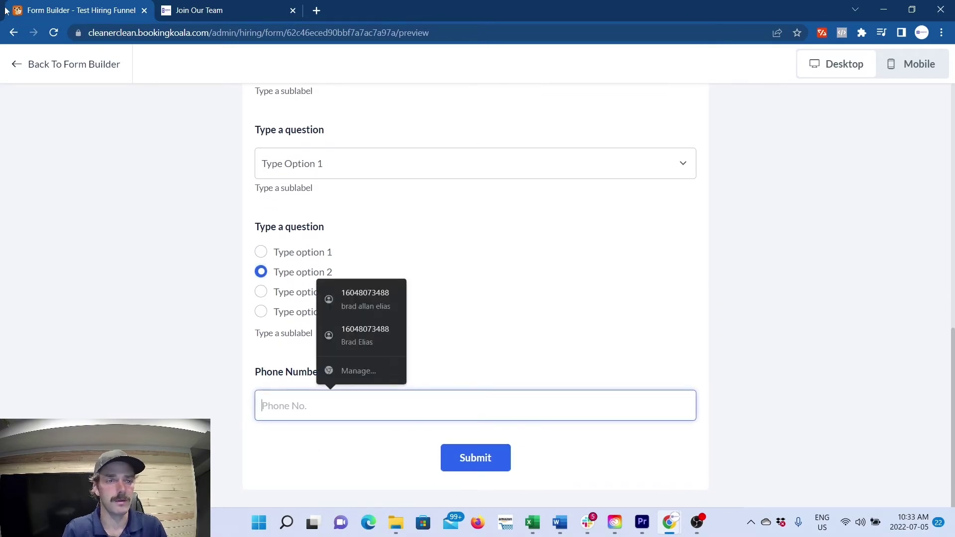
left_click(16, 67)
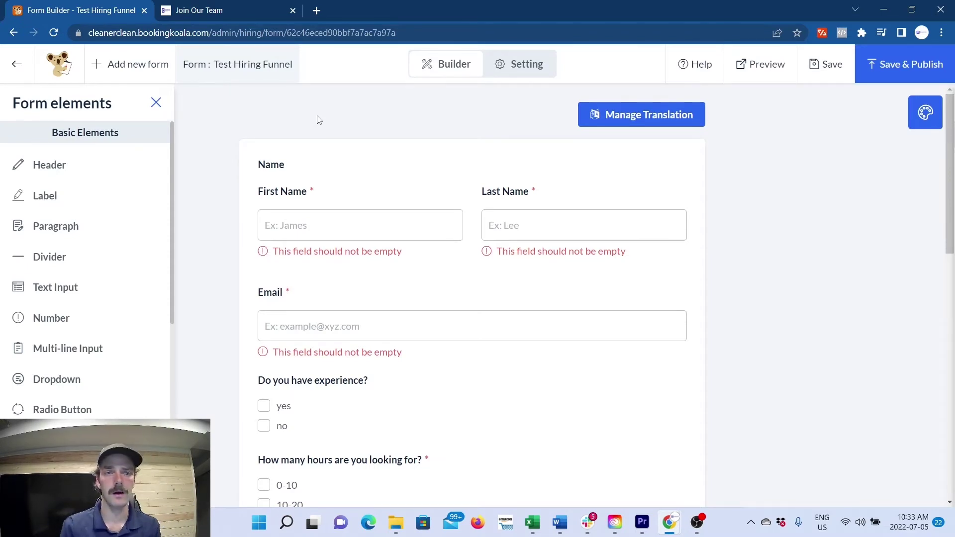
Start an application on the live Website Hiring Form in the Join Our Team tab
left_click(235, 10)
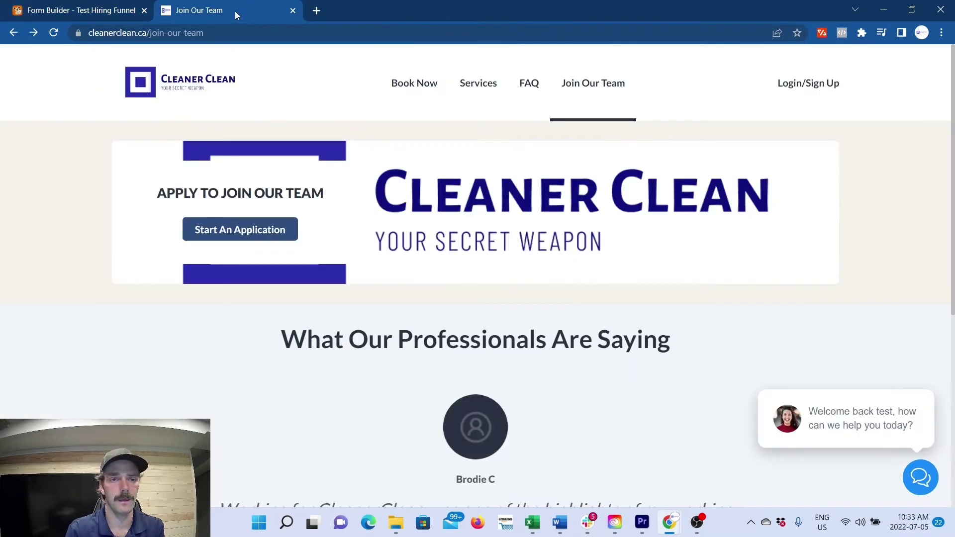
left_click(256, 231)
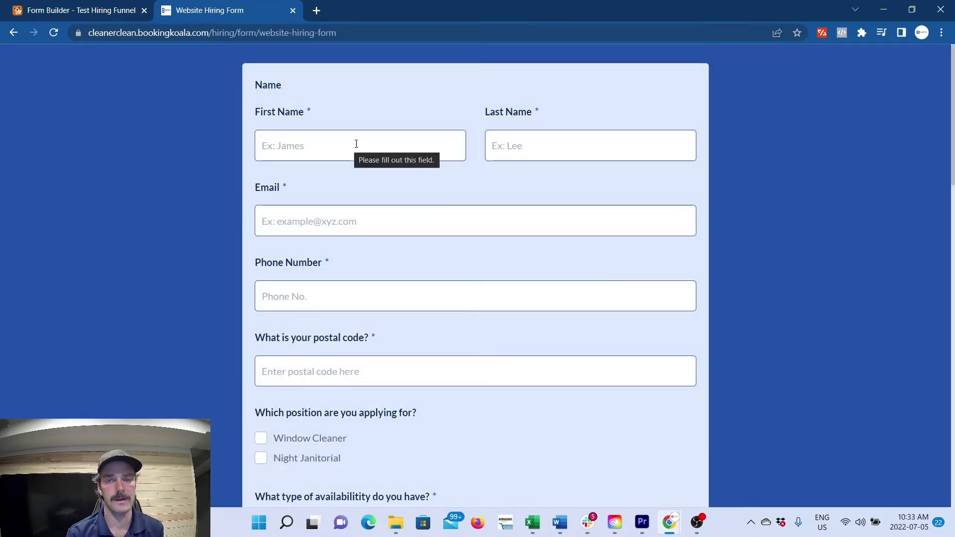
left_click(377, 212)
scroll(375, 213, "down", 2)
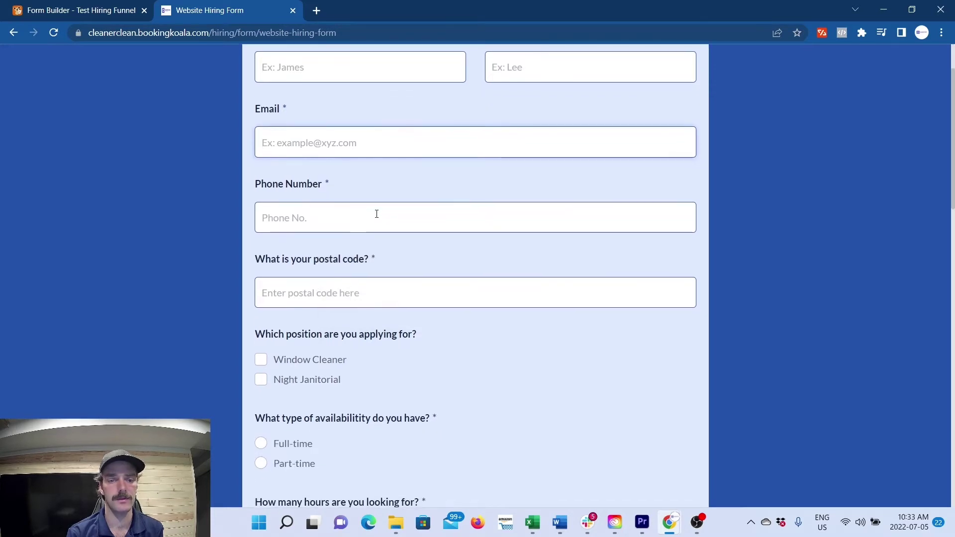
scroll(389, 246, "down", 1)
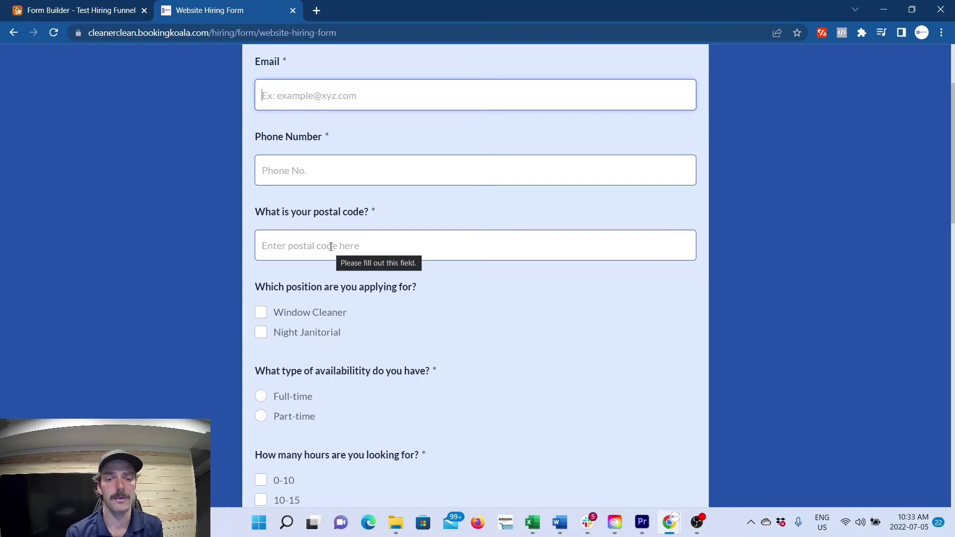
Scroll through the whole live application form, then return to the Form Builder tab
scroll(330, 247, "down", 1)
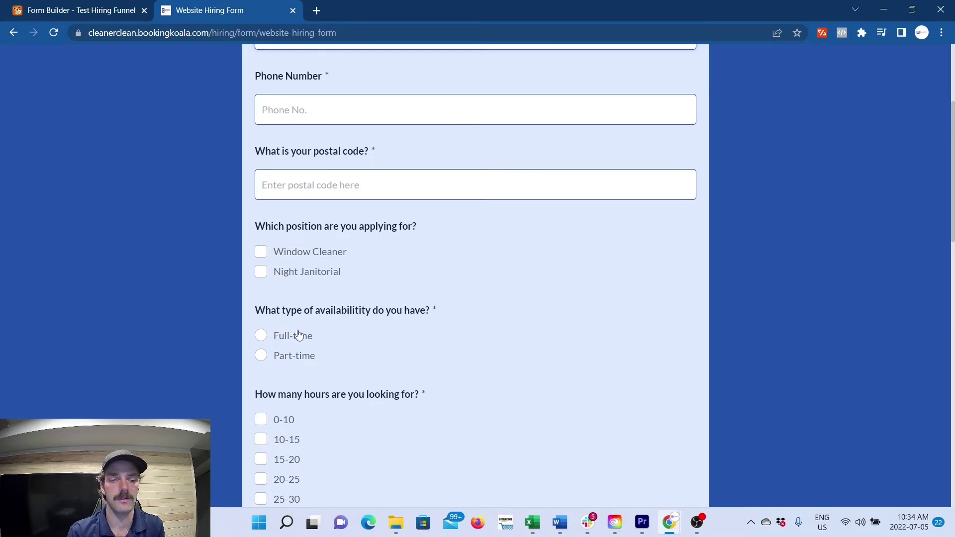
scroll(265, 361, "down", 4)
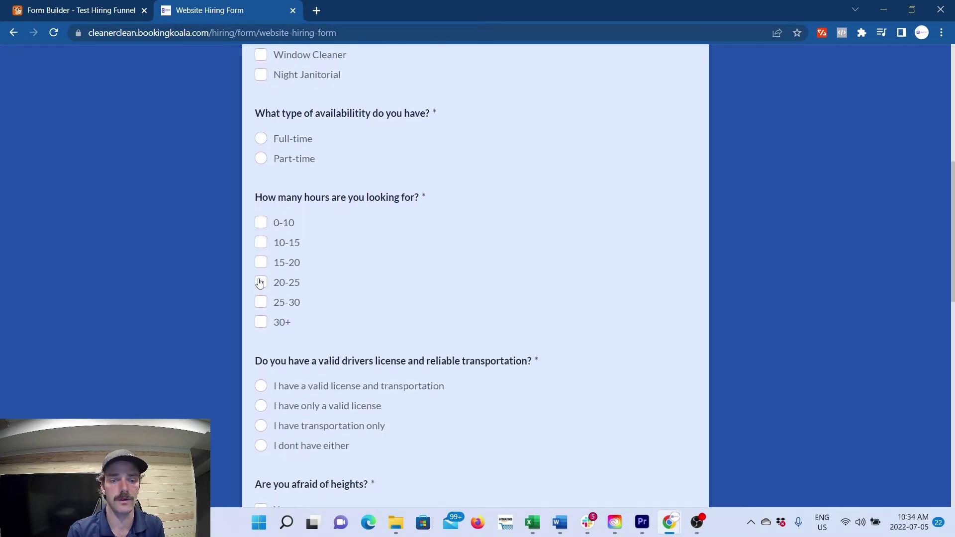
scroll(261, 330, "down", 2)
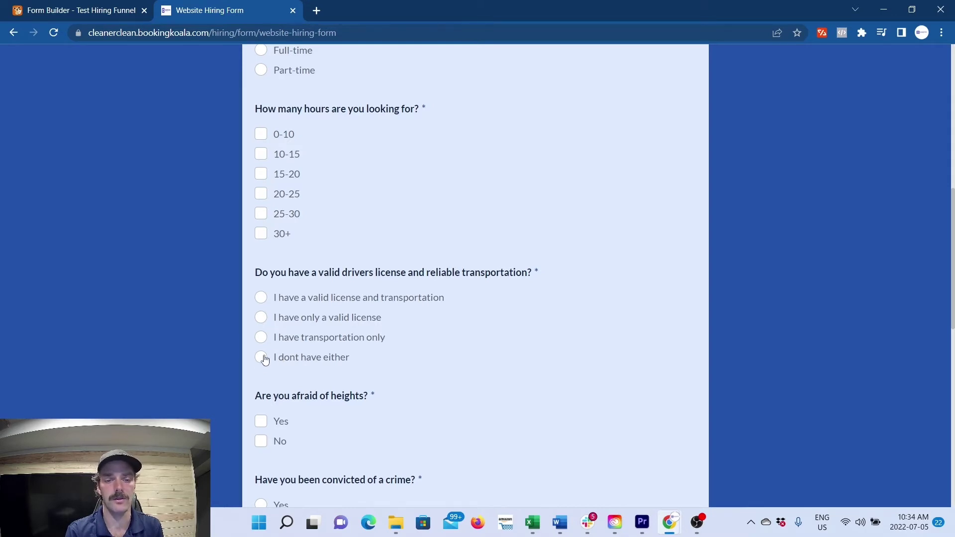
scroll(320, 362, "down", 2)
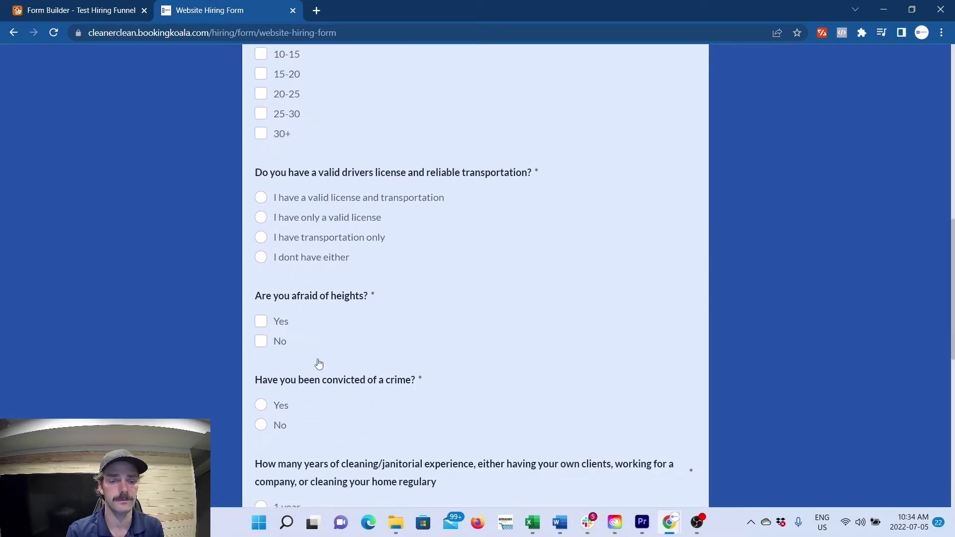
scroll(315, 362, "down", 1)
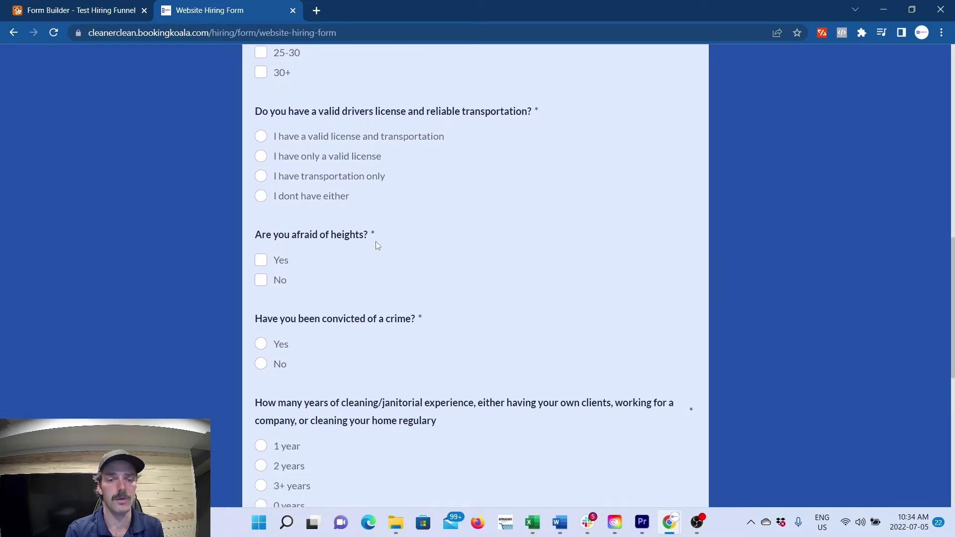
scroll(297, 322, "down", 3)
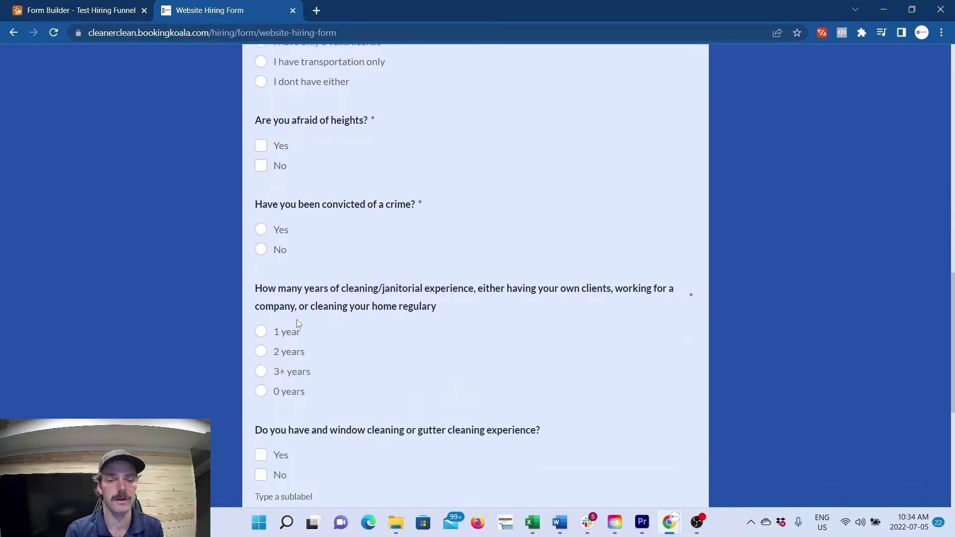
scroll(297, 323, "down", 2)
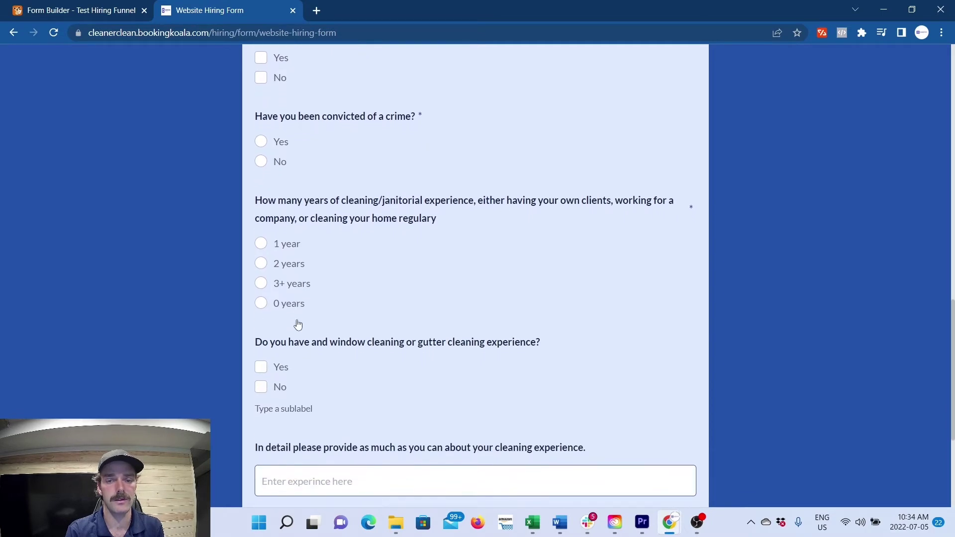
scroll(298, 322, "down", 1)
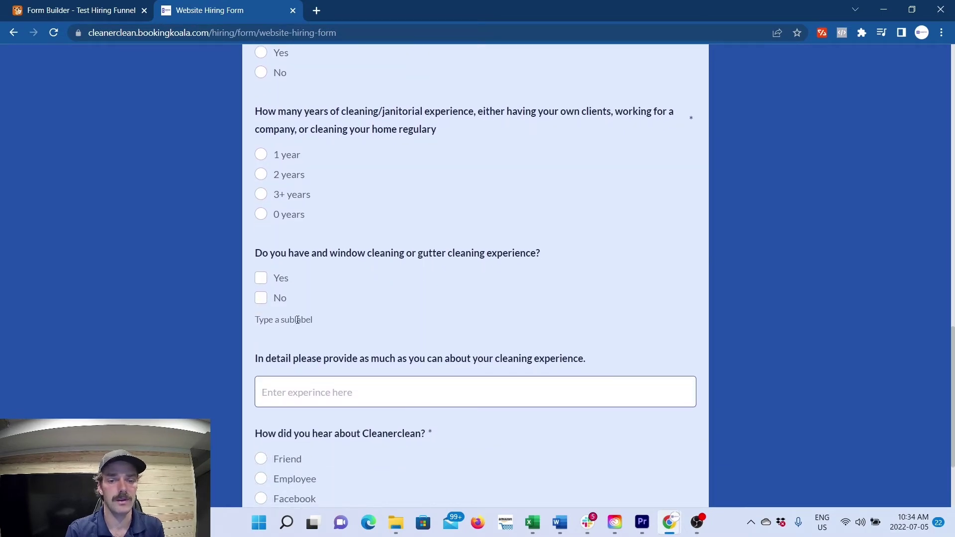
scroll(297, 319, "down", 2)
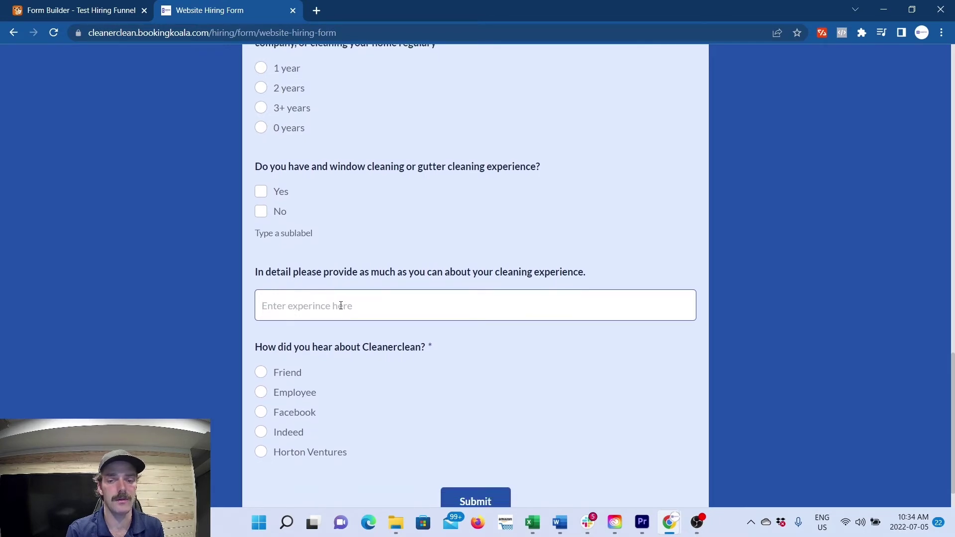
scroll(338, 305, "down", 1)
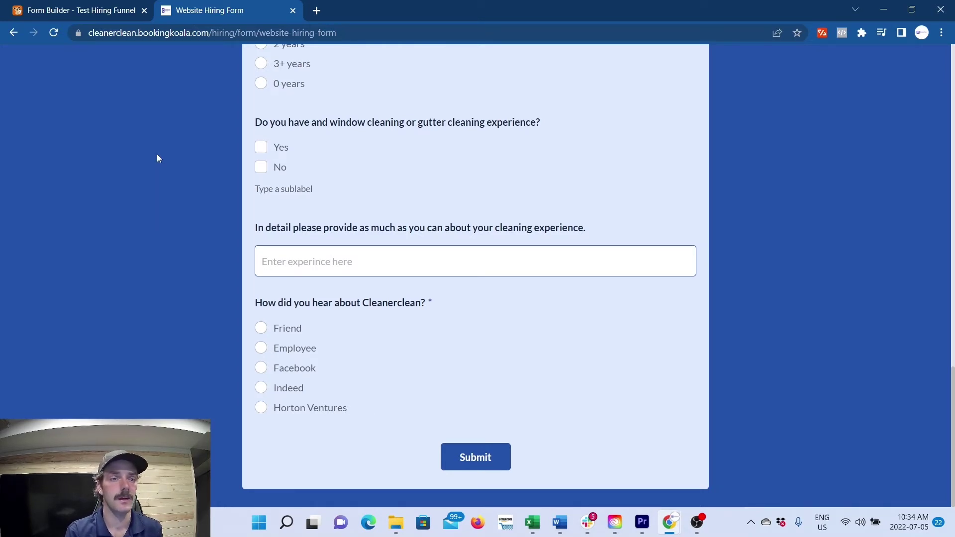
left_click(92, 11)
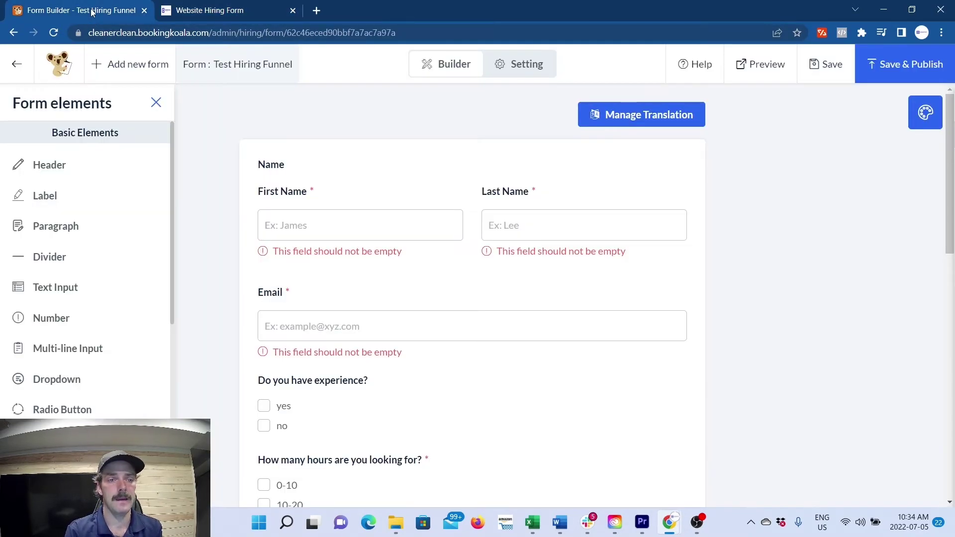
Save the Test Hiring Funnel form and return to the Onboarding board
left_click(840, 72)
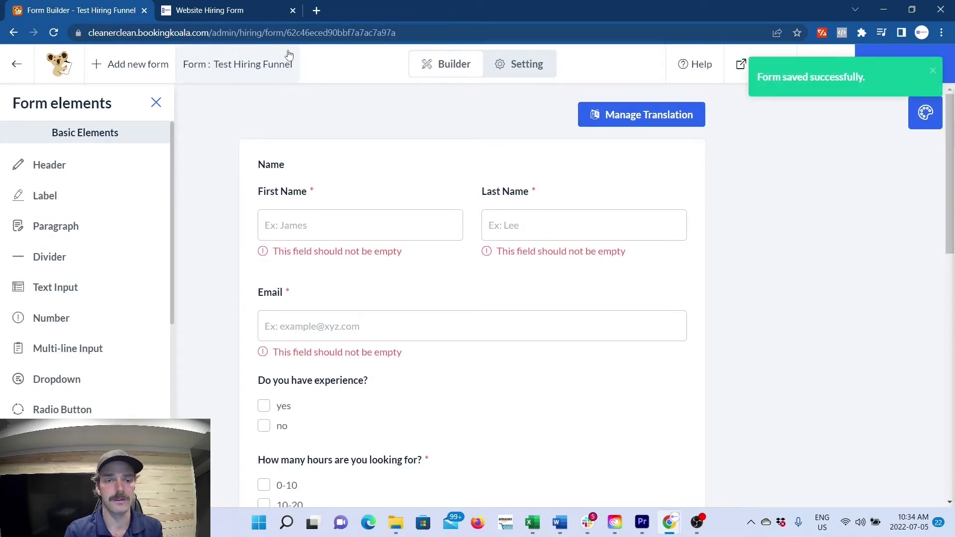
left_click(16, 65)
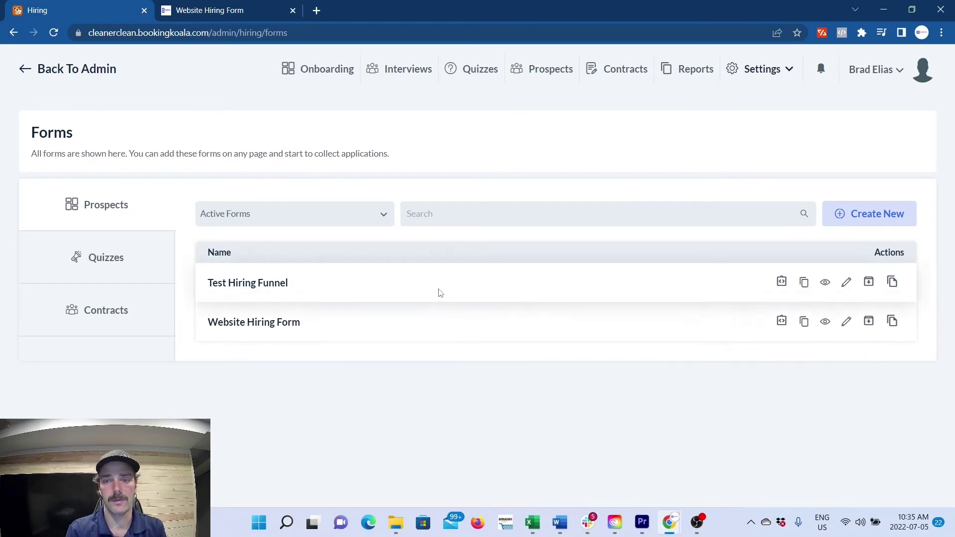
left_click(339, 72)
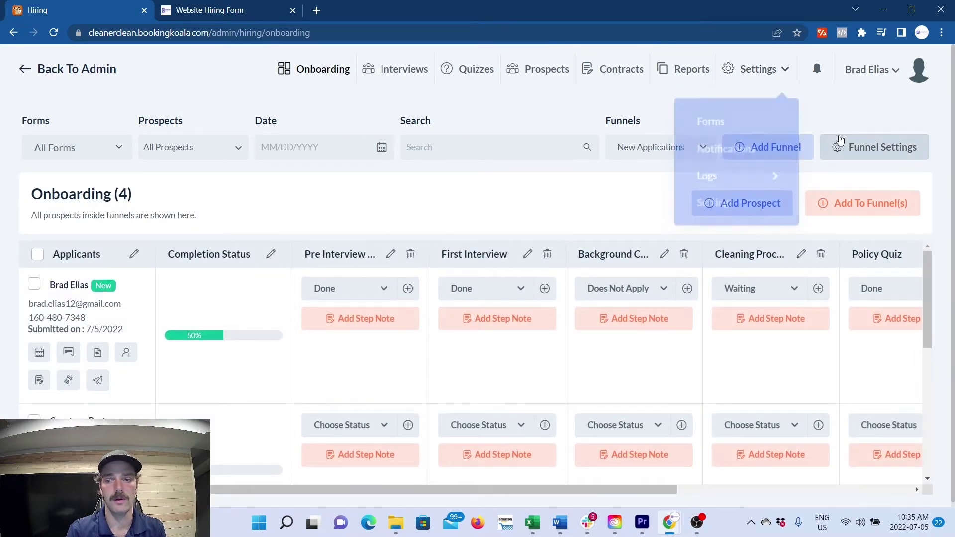
Start creating a new funnel with Add Funnel on the Onboarding board
left_click(795, 148)
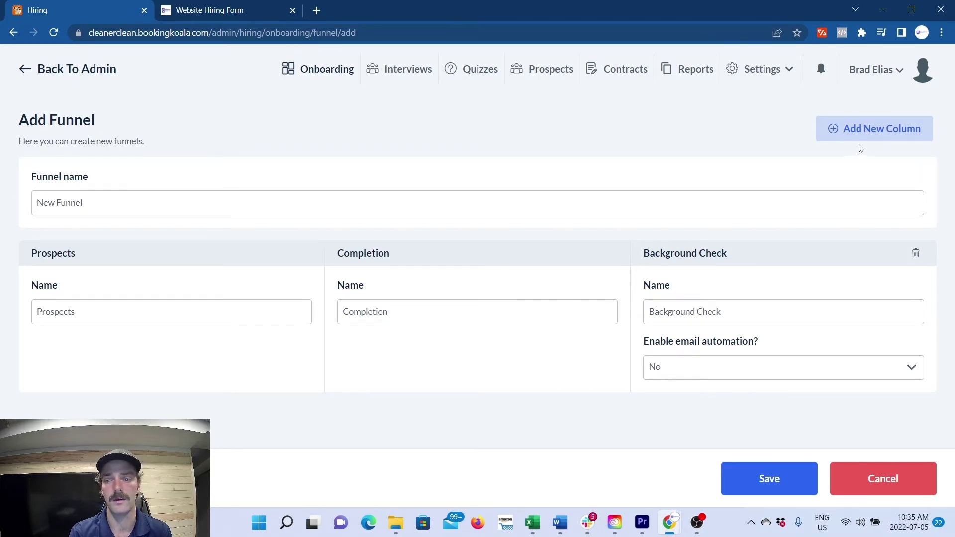
Add First Interview and Second Interview stages to the new funnel
left_click(861, 129)
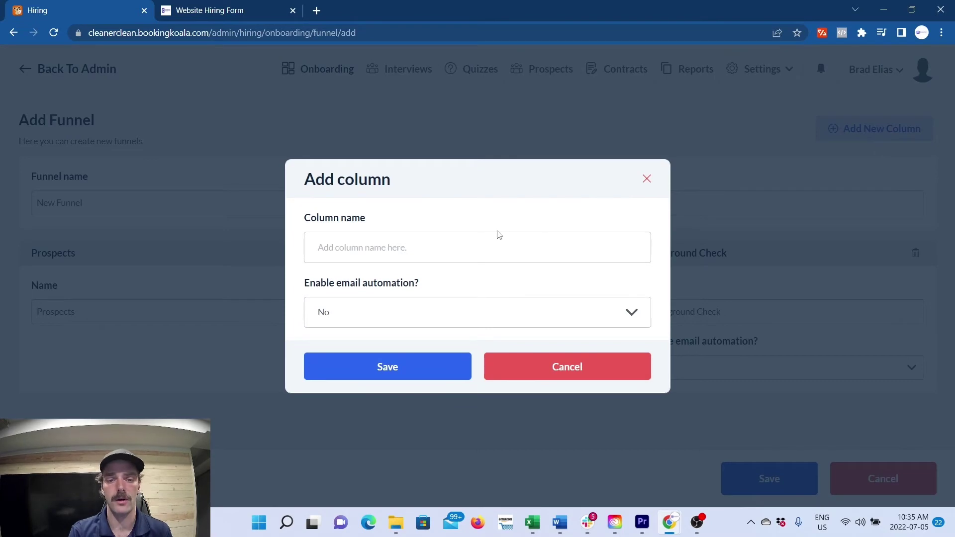
left_click(485, 240)
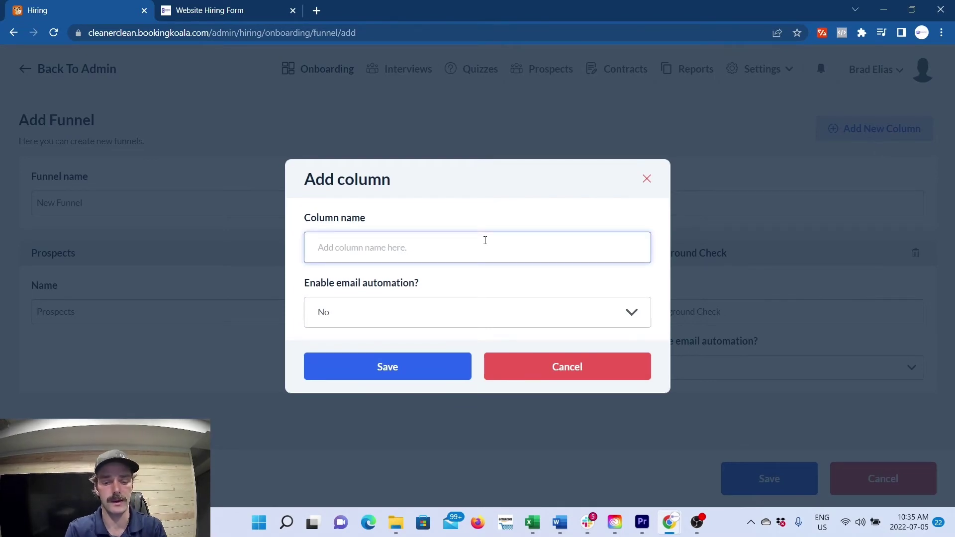
type("First")
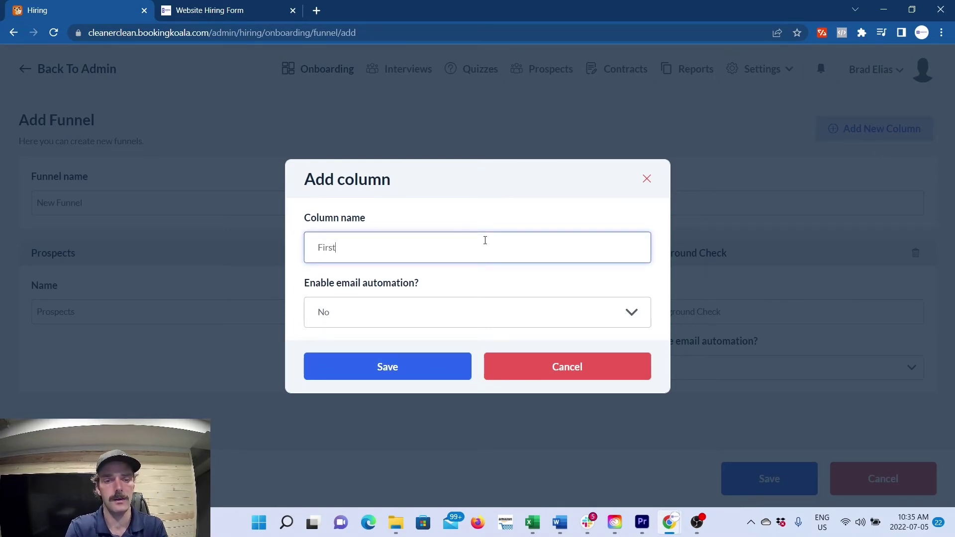
type(" Inter")
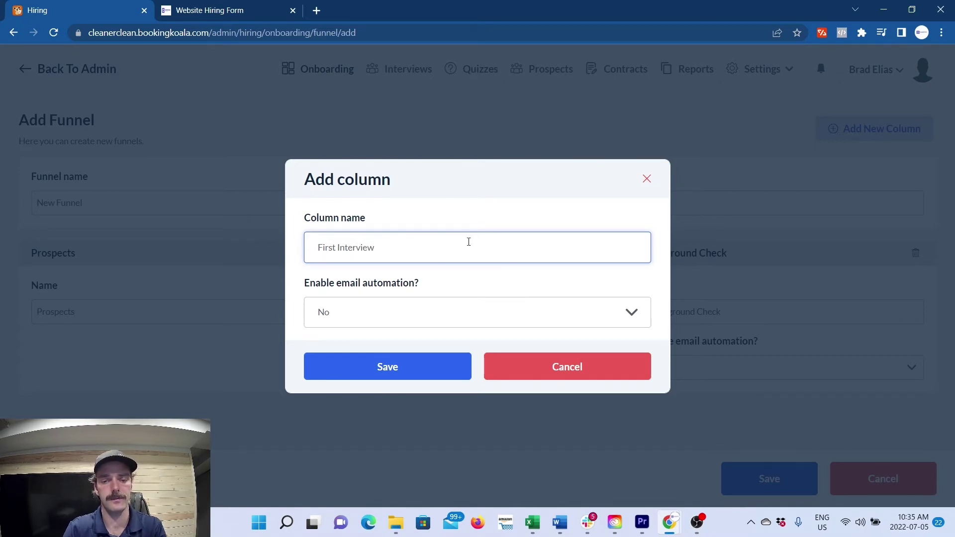
type("view")
left_click(407, 366)
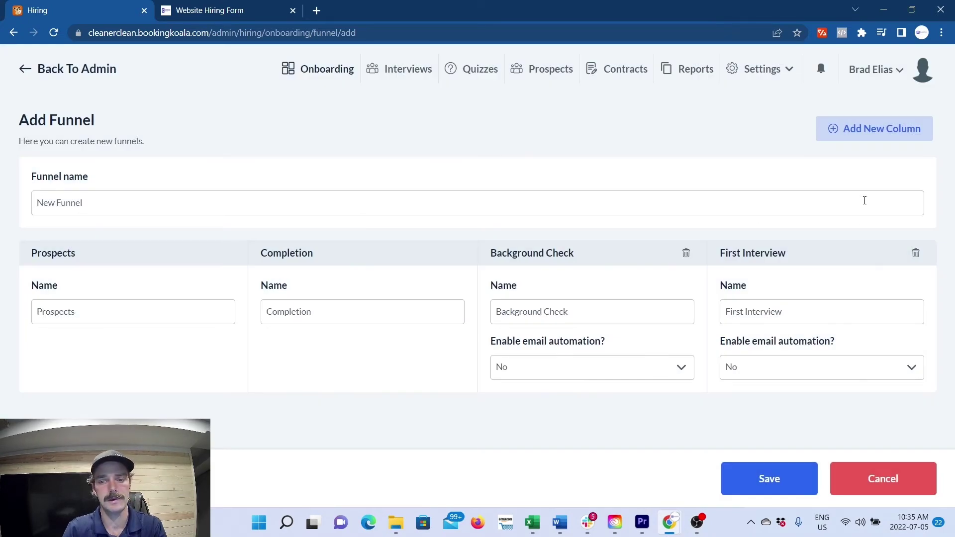
left_click(878, 138)
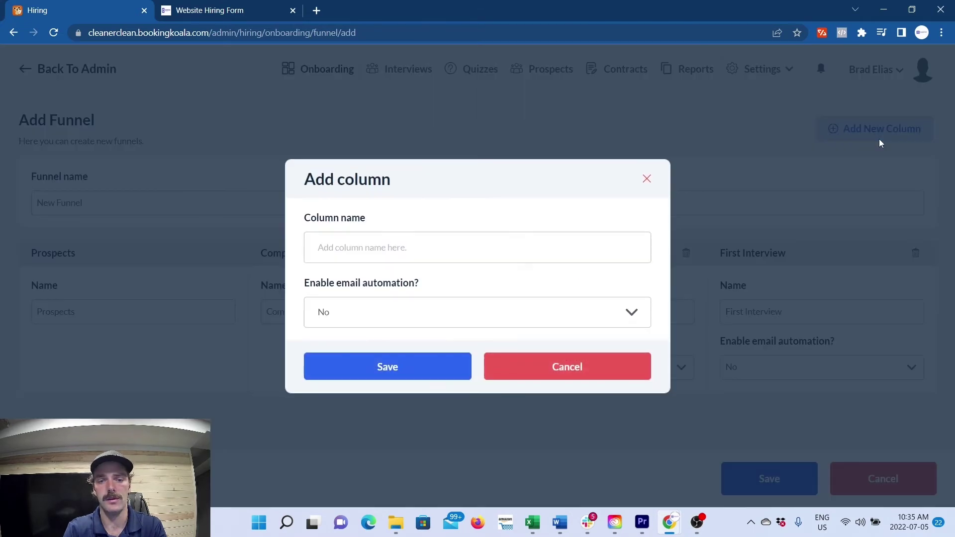
left_click(440, 248)
type("Se")
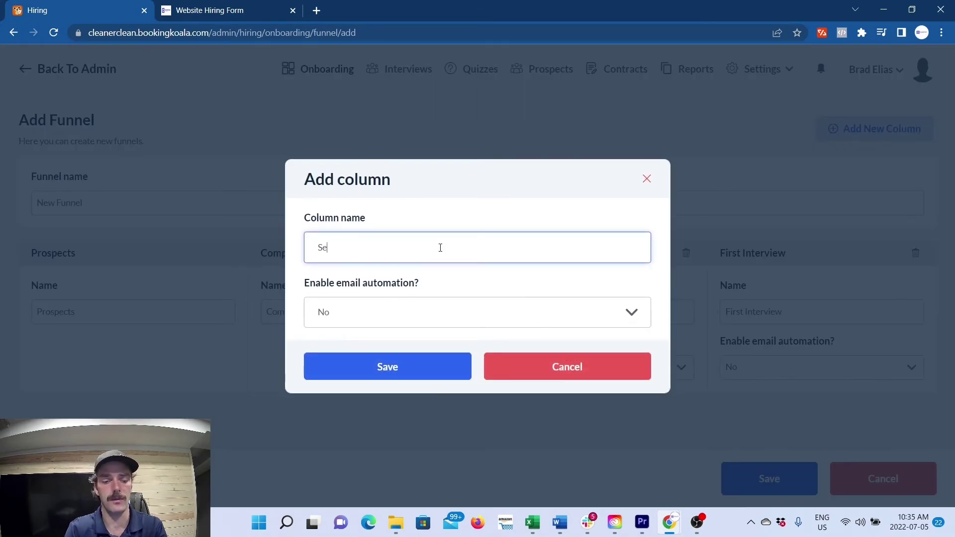
type("cond ")
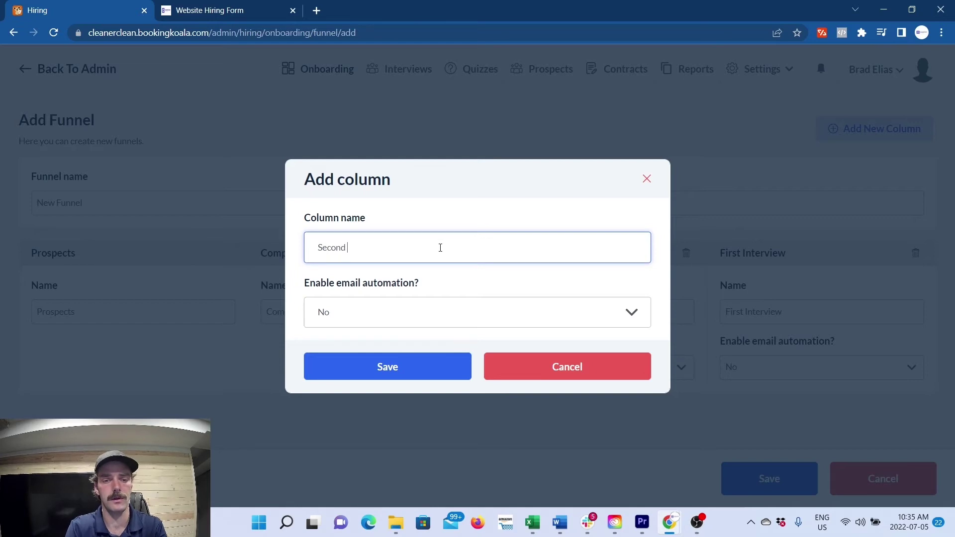
type("Intervi")
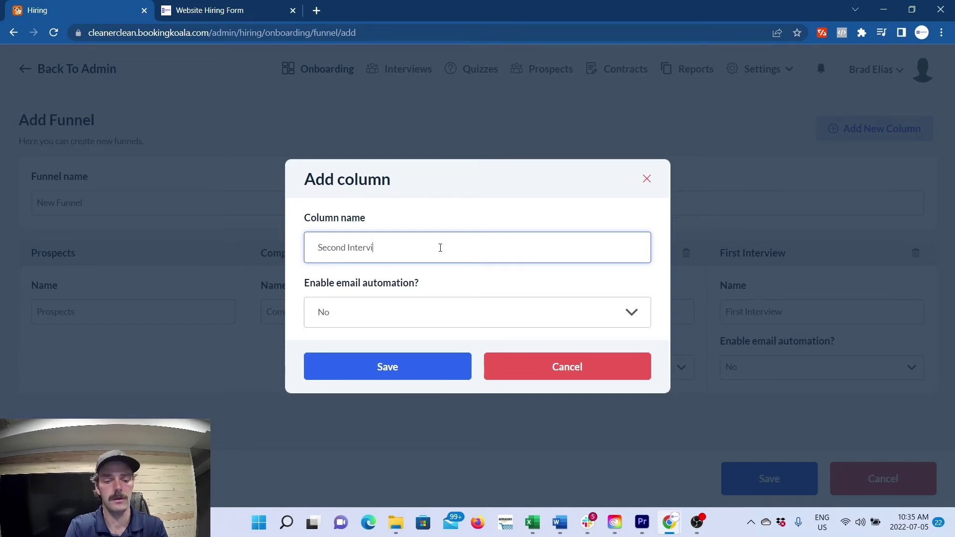
type("ew")
left_click(416, 376)
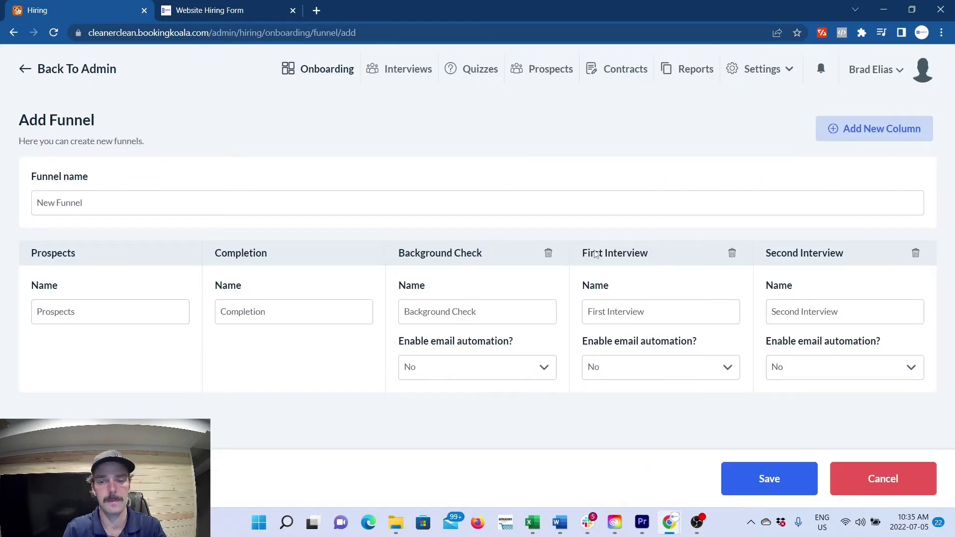
Add Hired and Deliver Manuals stages to the funnel
left_click(874, 130)
left_click(382, 250)
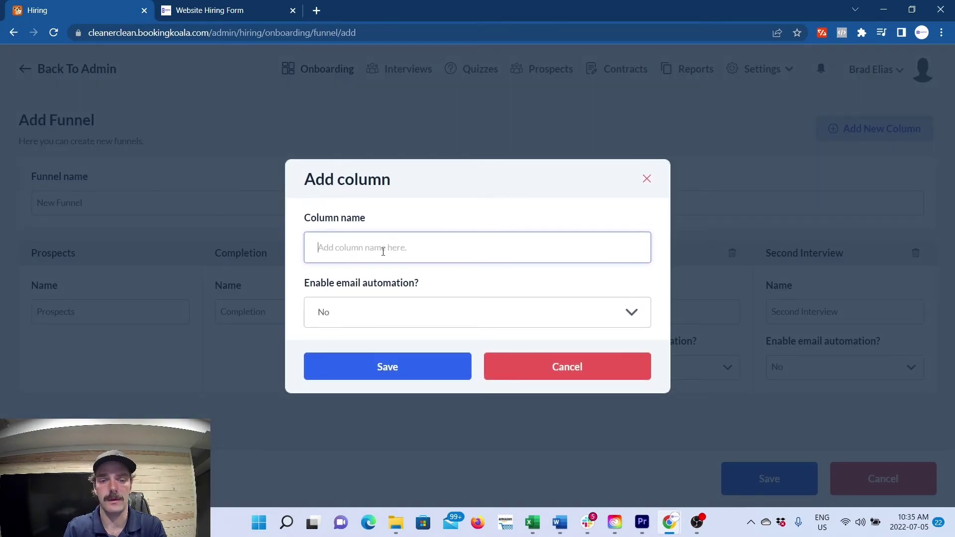
type("Hired")
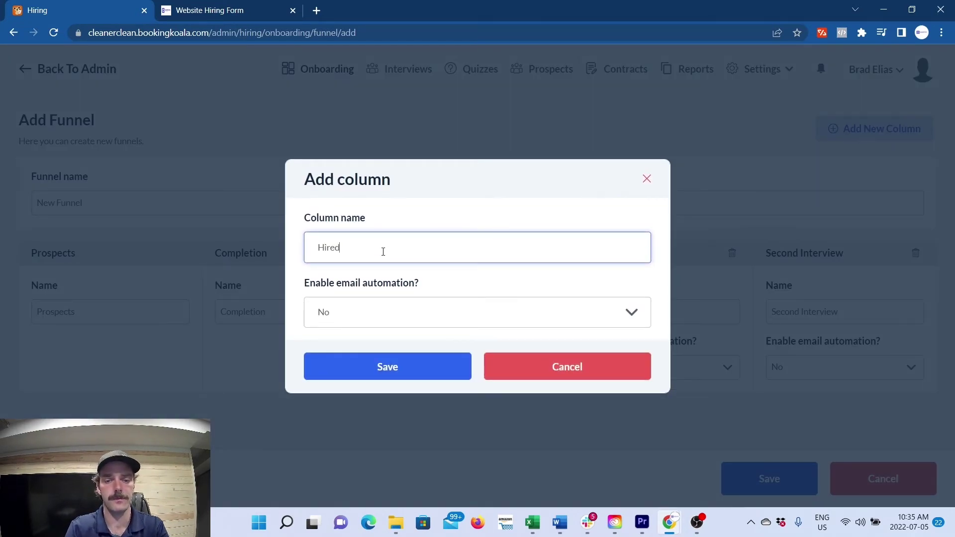
left_click(389, 367)
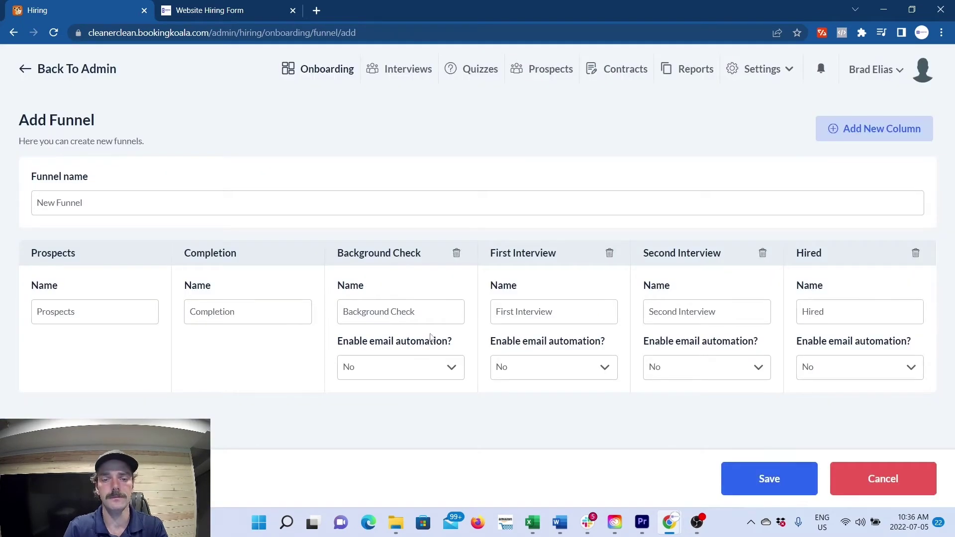
left_click(861, 138)
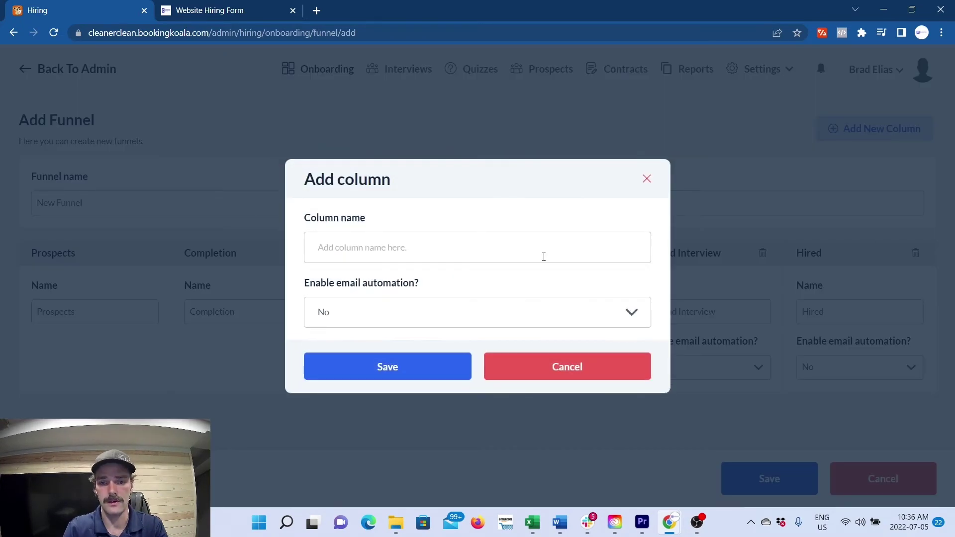
left_click(501, 254)
type("Deliver")
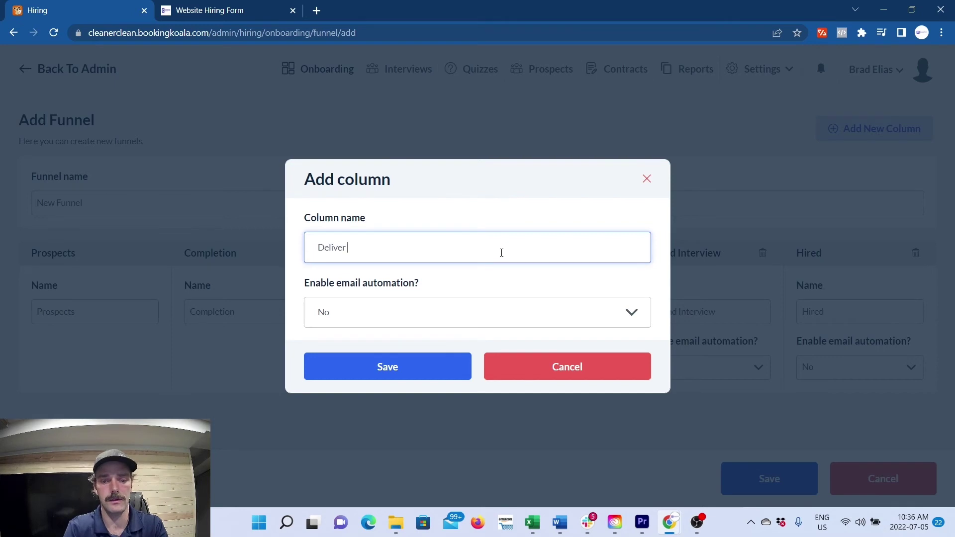
type(" Manuaks")
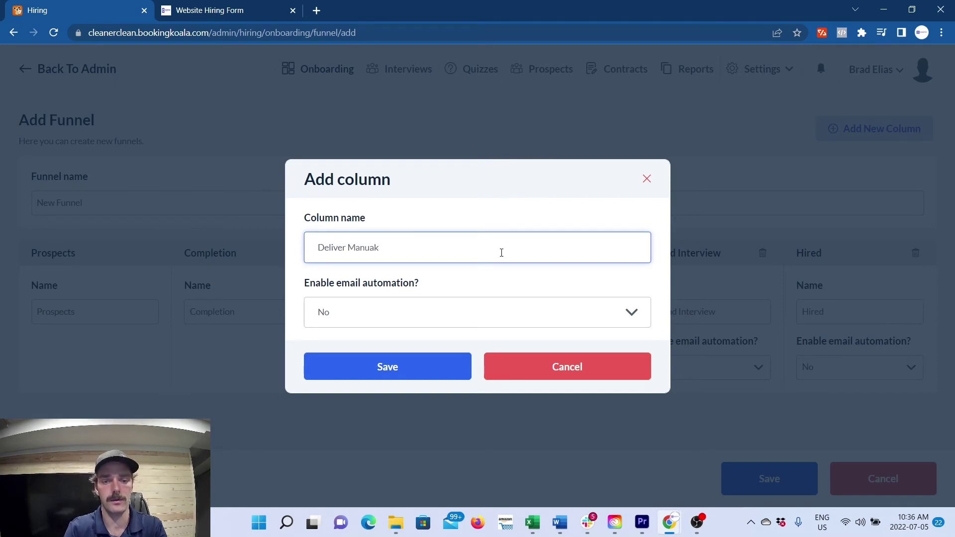
left_click(436, 366)
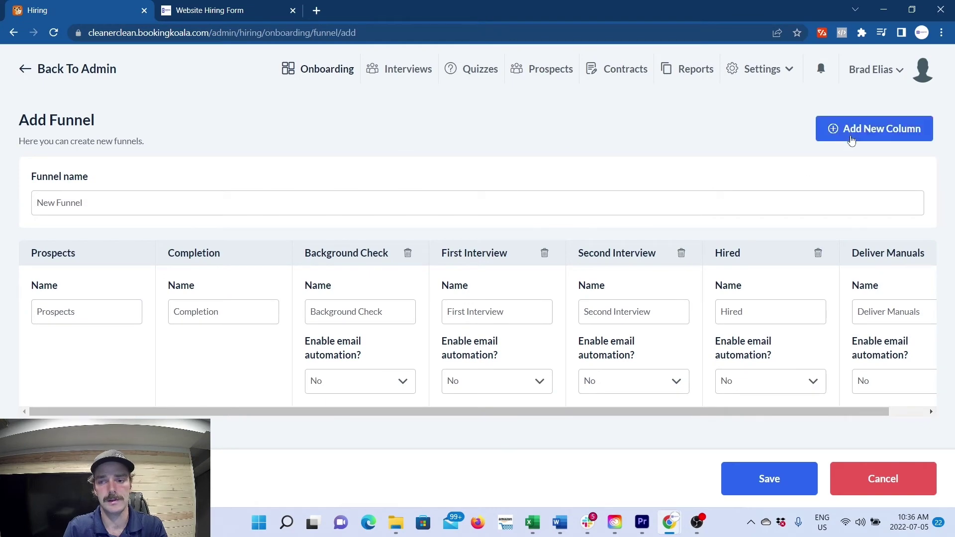
Add a Quiz stage, then name a new Contract stage, fixing its misspelling
left_click(849, 140)
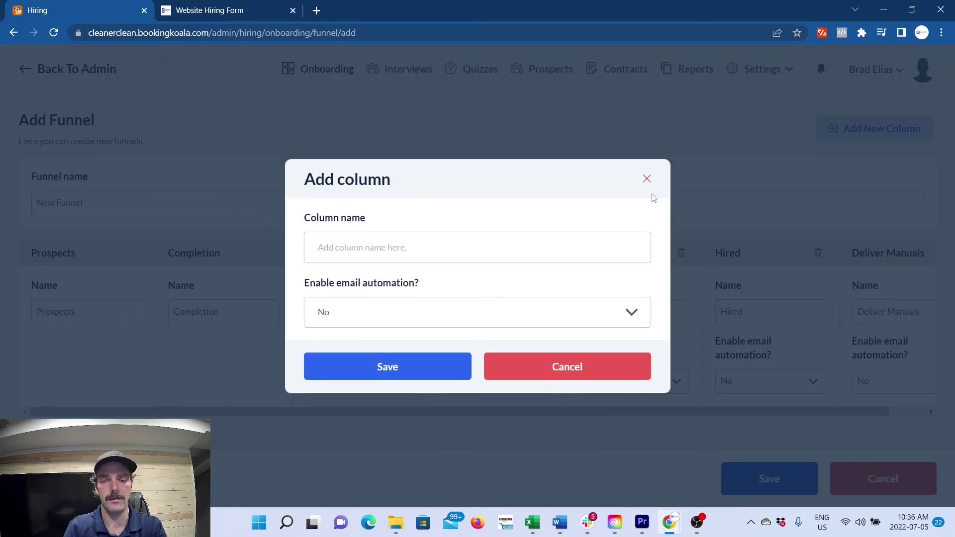
left_click(589, 245)
type("Quizes")
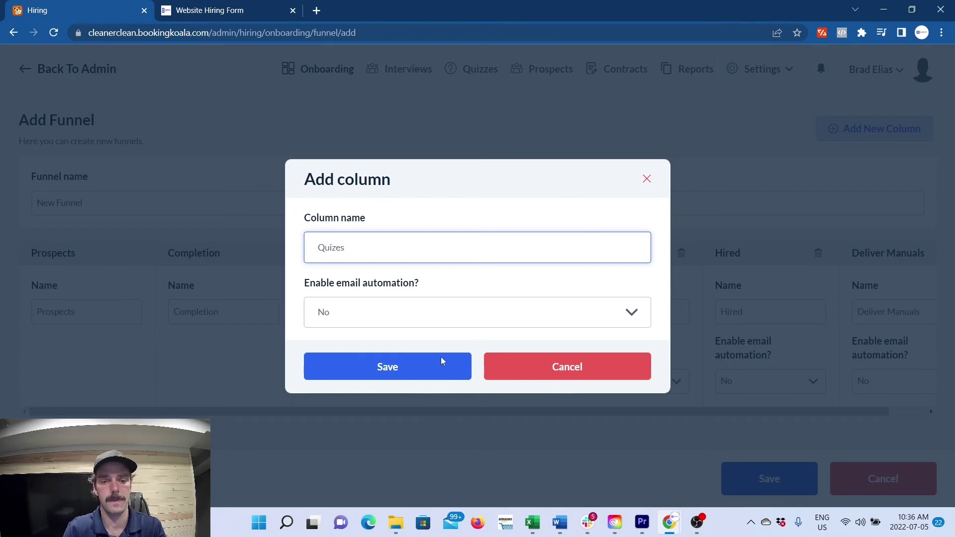
left_click(442, 361)
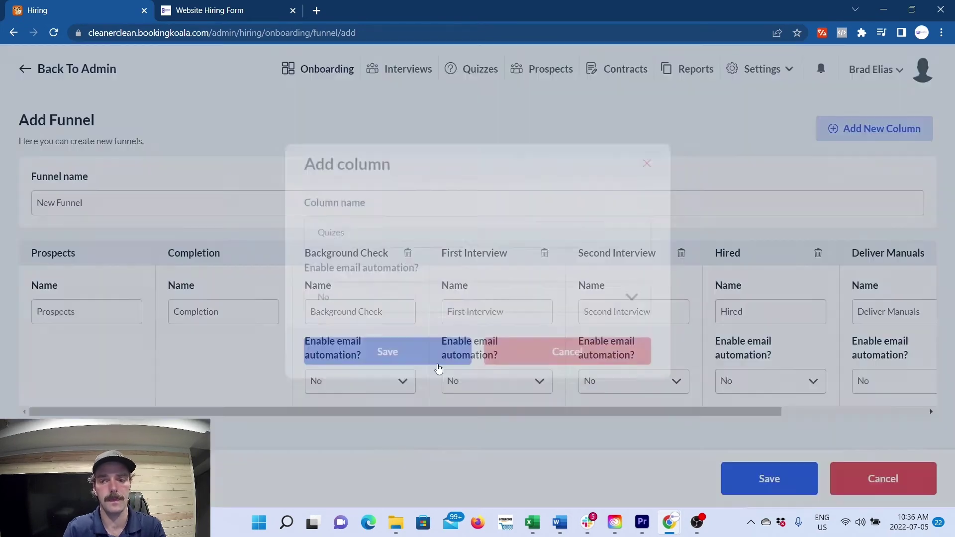
left_click(874, 139)
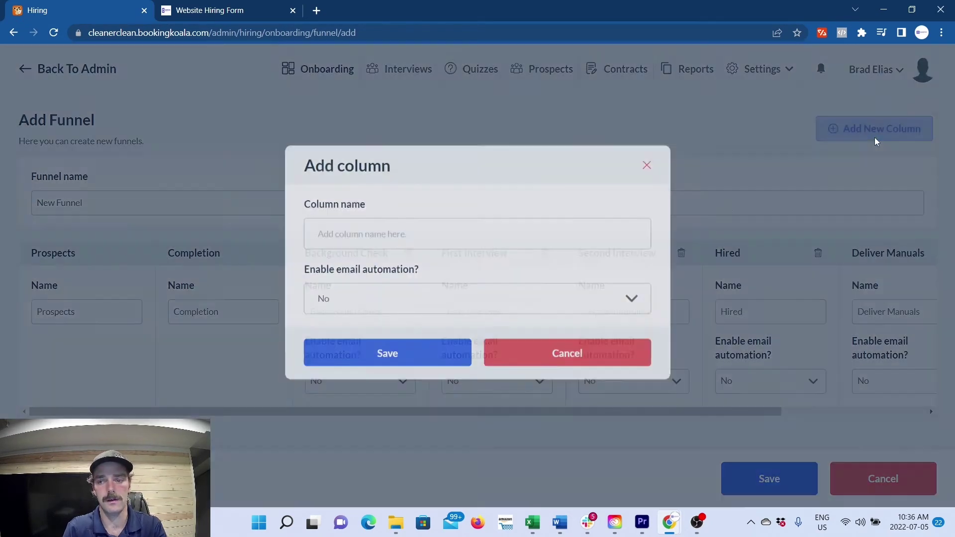
left_click(525, 251)
type("Conytracts")
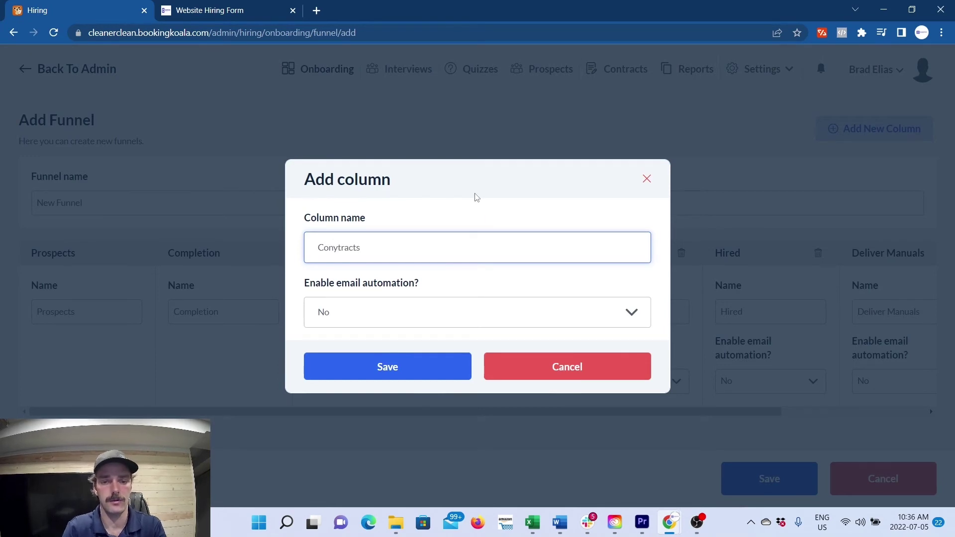
key("BackSpace")
key("BackSpace")
key("BackSpace")
key("BackSpace")
type("trac")
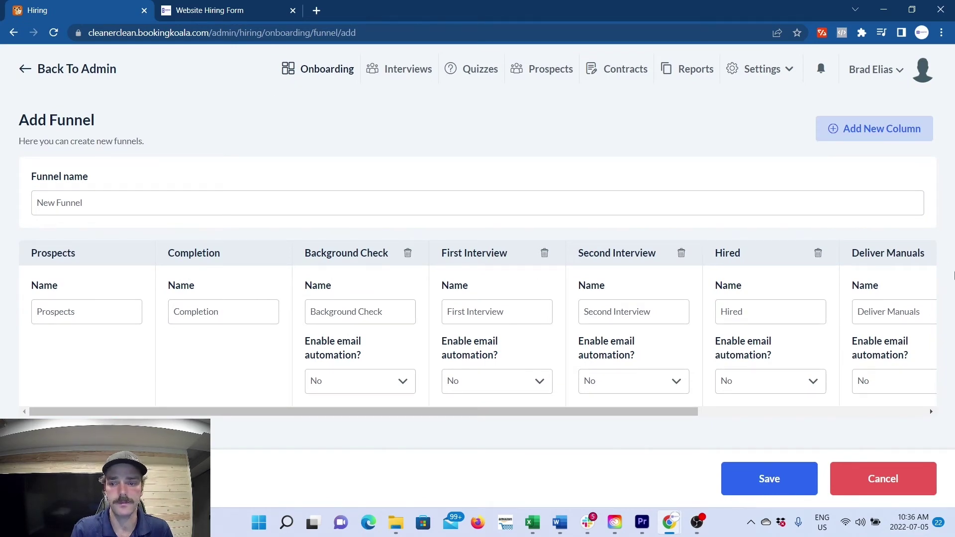
Move Background Check after Second Interview, save the funnel, and view Prospects
scroll(800, 296, "right", 1)
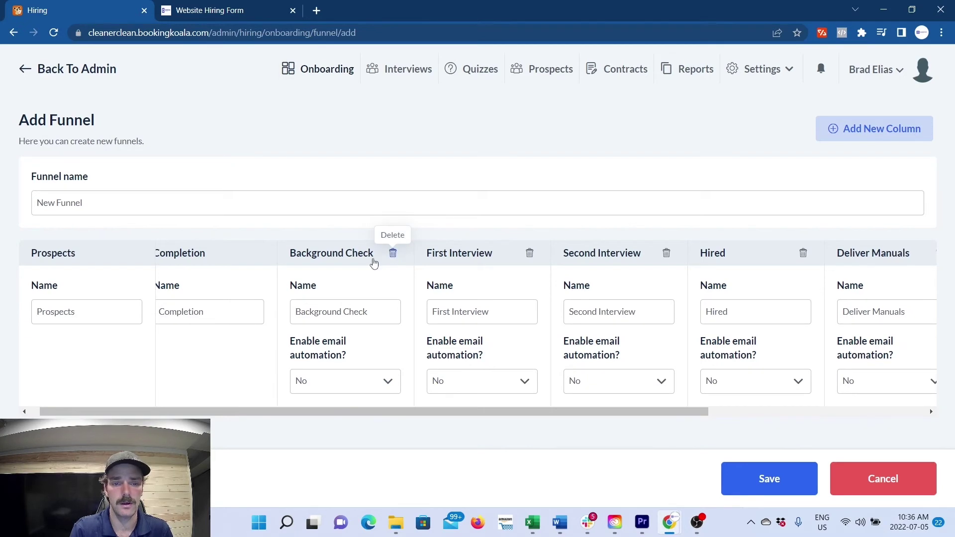
left_click_drag(337, 264, 690, 277)
scroll(690, 276, "right", 5)
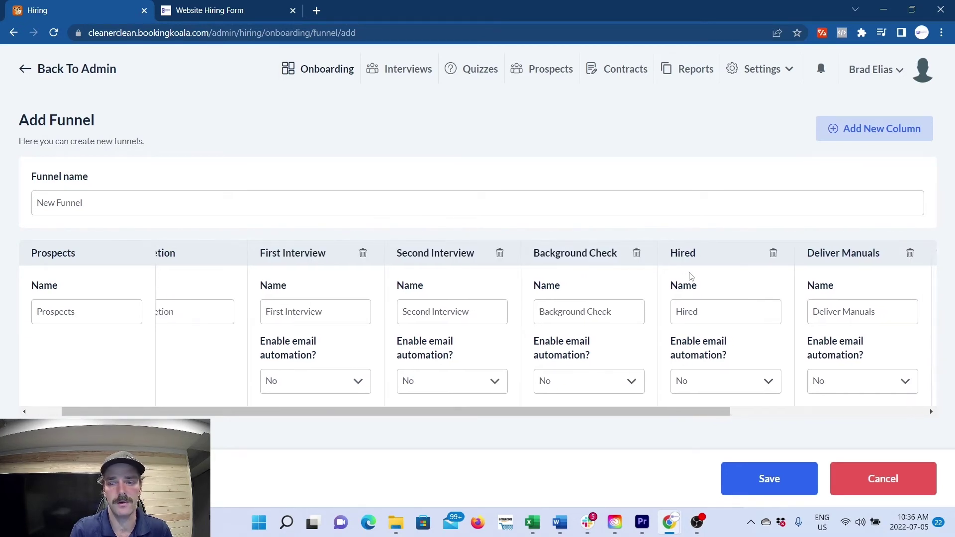
scroll(691, 277, "right", 2)
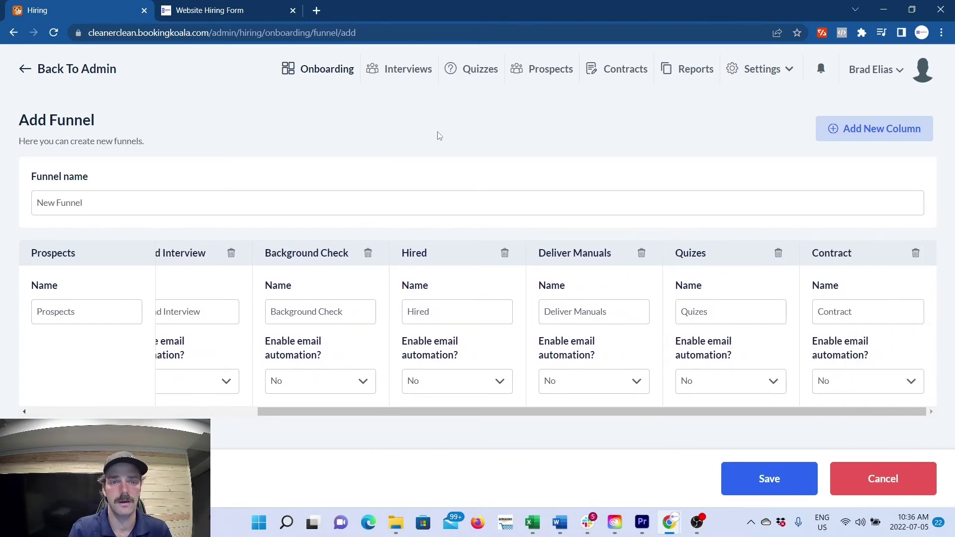
left_click(790, 484)
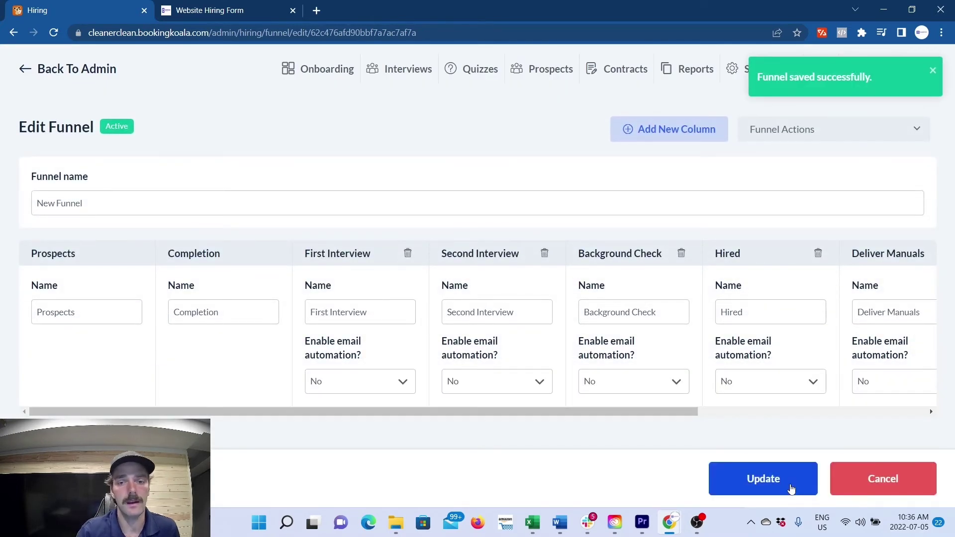
left_click(540, 77)
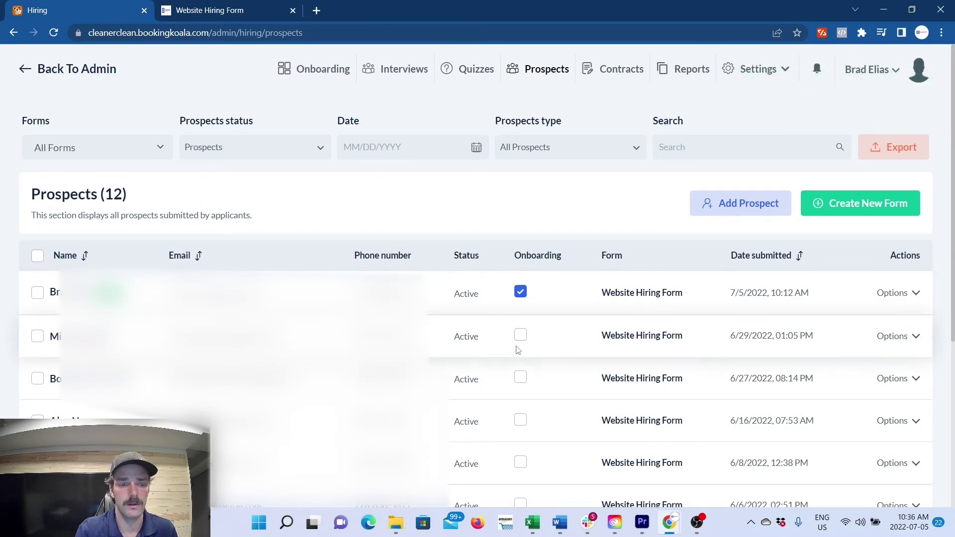
Start onboarding the prospect submitted 6/16/2022 in New Funnel
left_click(520, 423)
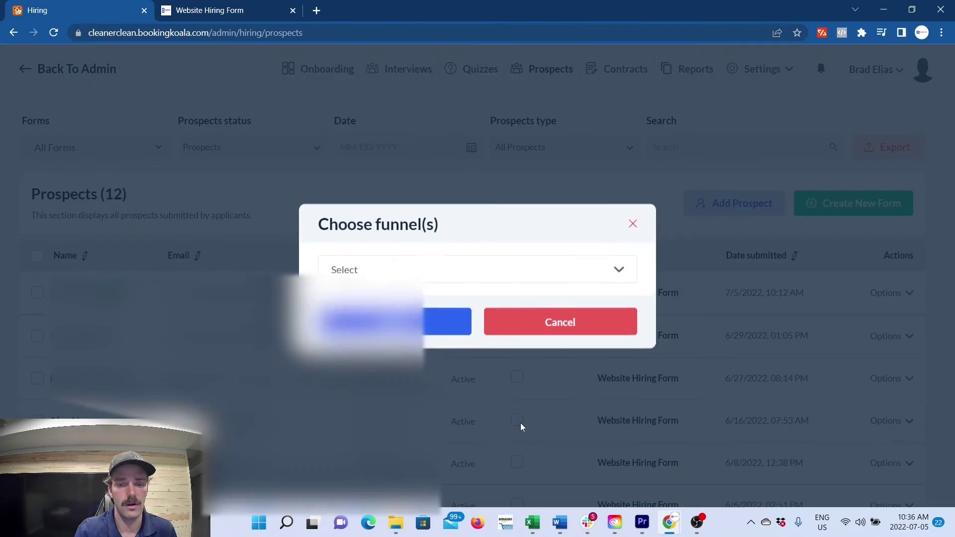
left_click(479, 270)
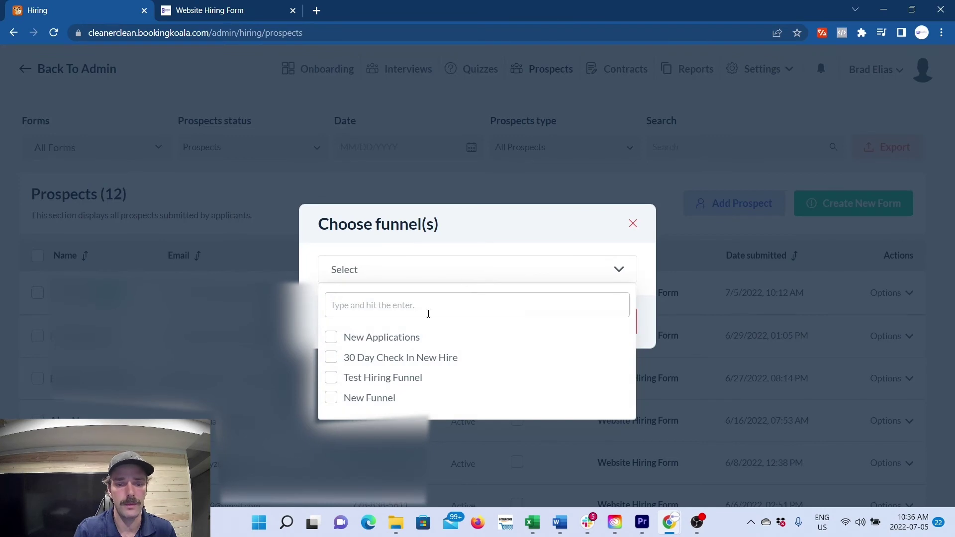
left_click(388, 403)
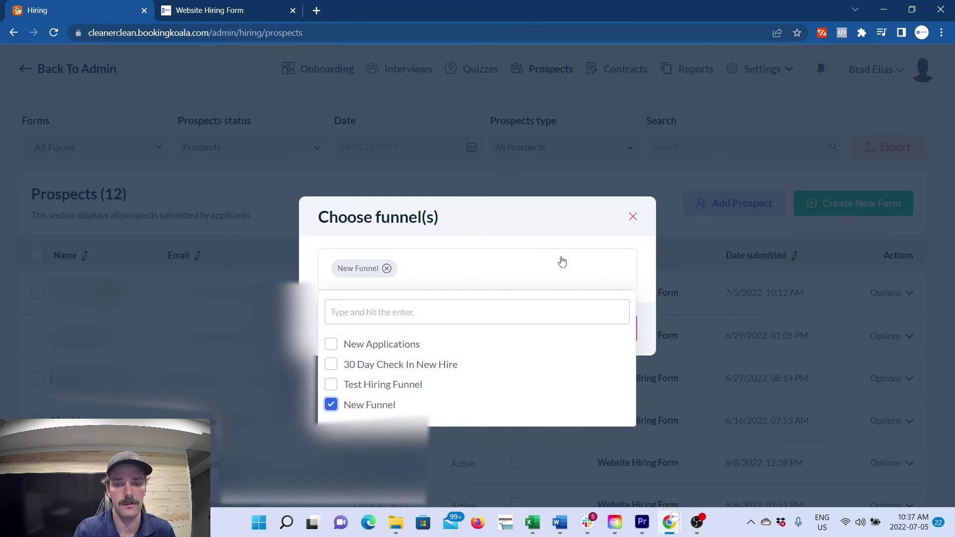
left_click(558, 241)
left_click(425, 336)
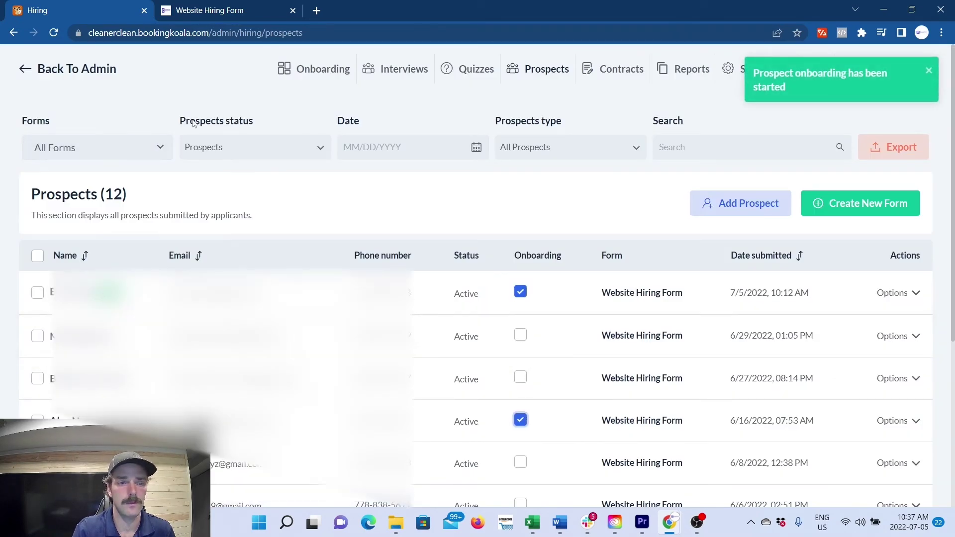
left_click(298, 70)
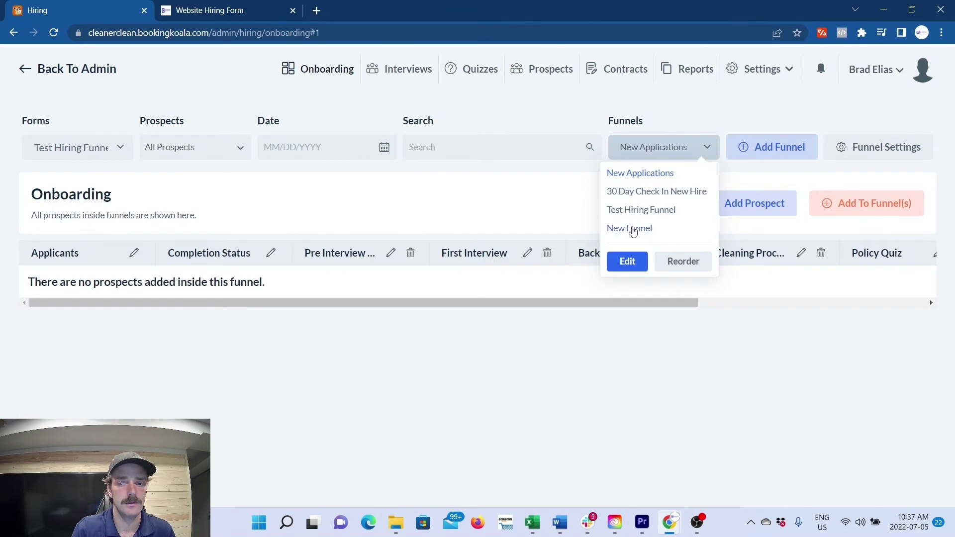
Show New Funnel for All Forms; mark First Interview Done, Background Check Waiting, Second Interview Does Not Apply
left_click(630, 227)
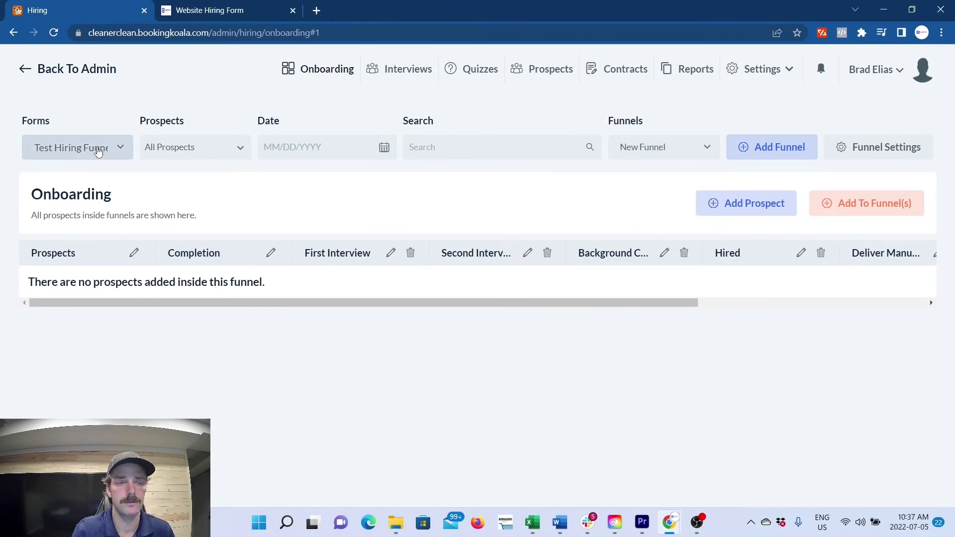
left_click(100, 148)
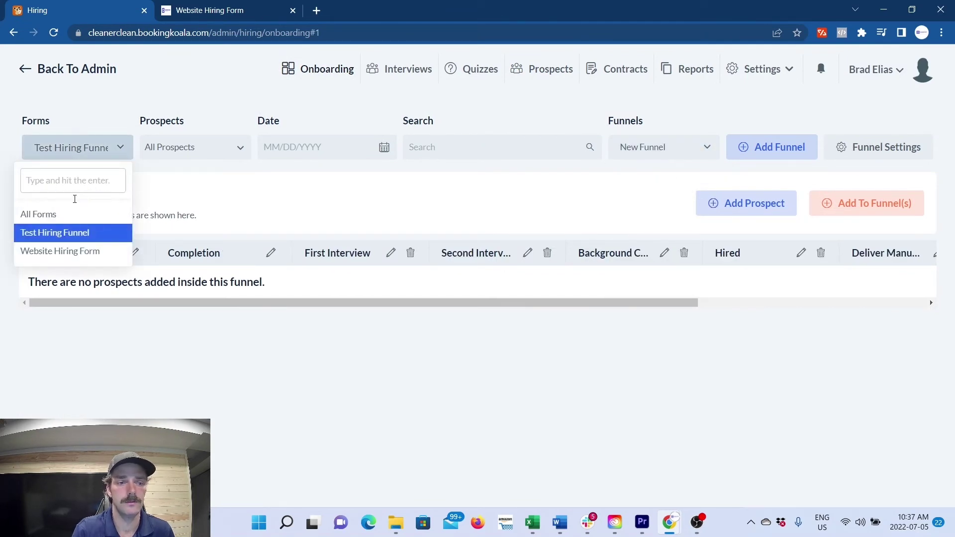
left_click(45, 215)
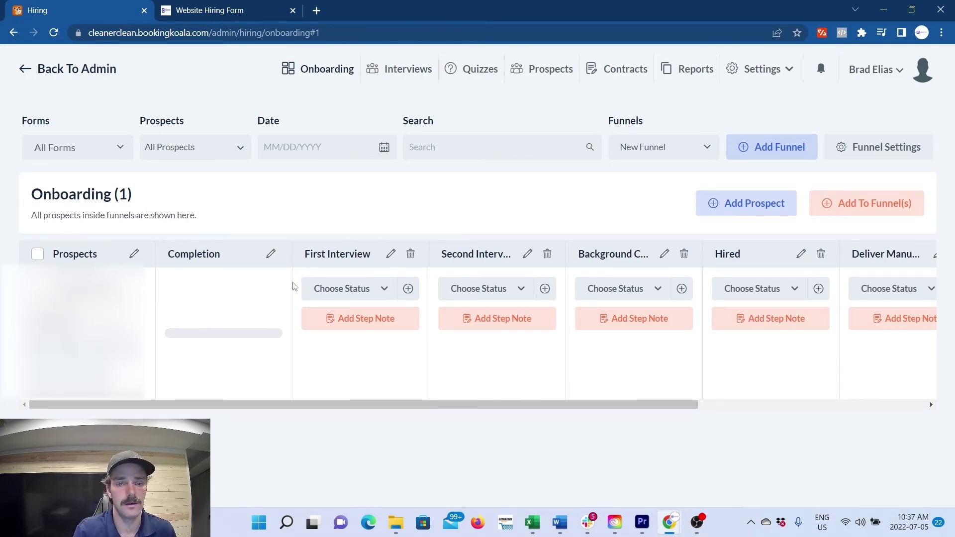
left_click(357, 289)
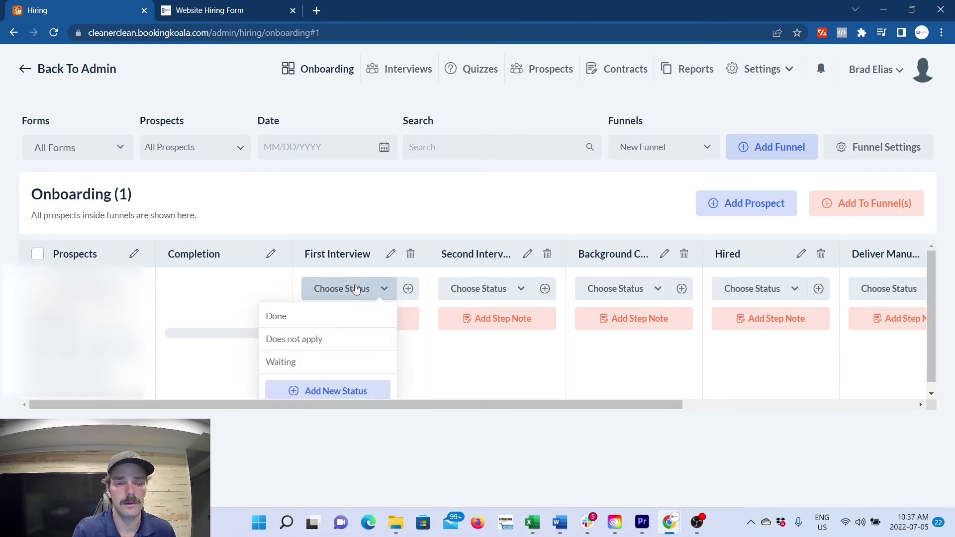
left_click(305, 315)
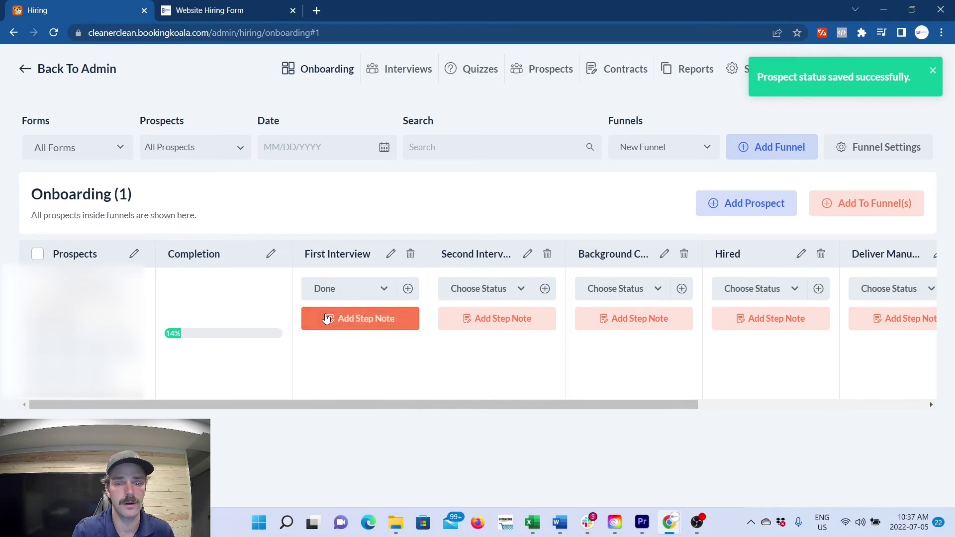
left_click(615, 289)
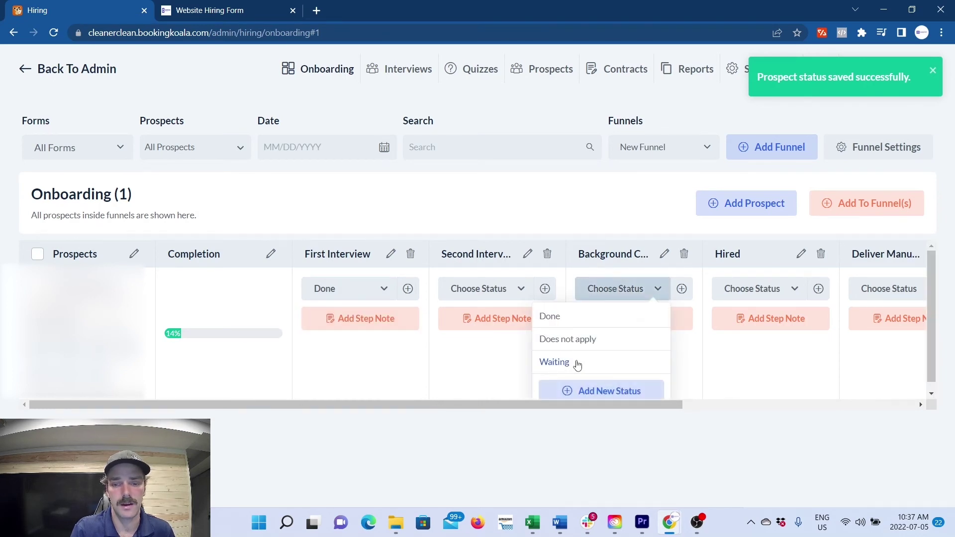
left_click(579, 364)
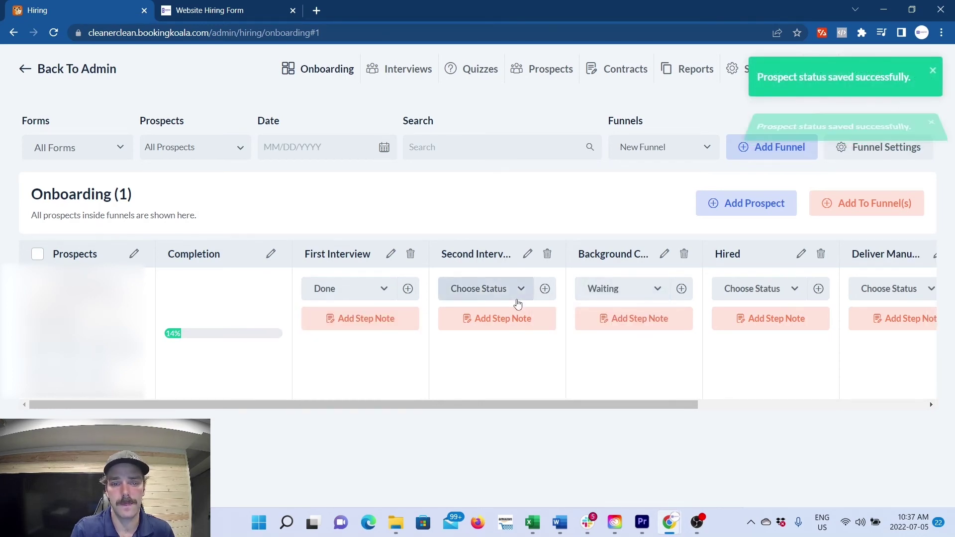
left_click(495, 289)
left_click(454, 342)
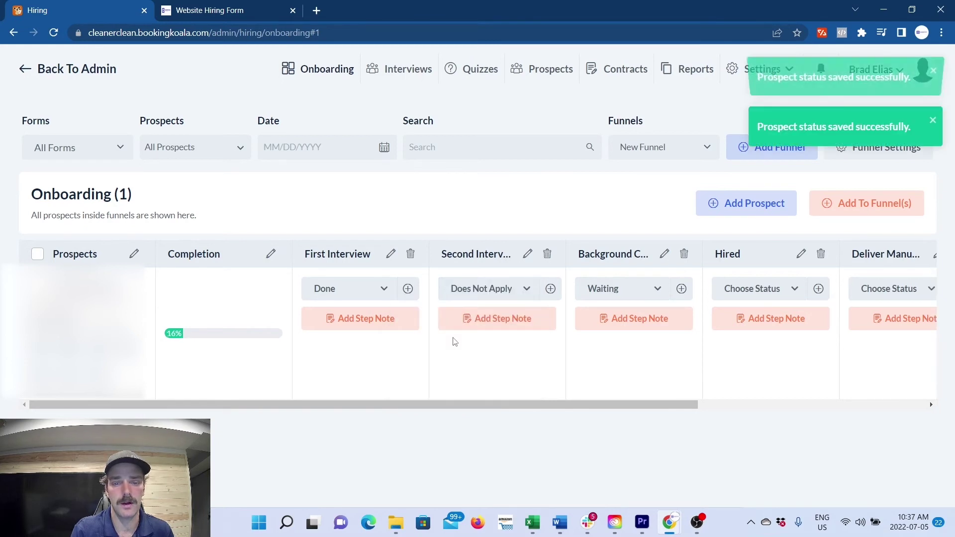
Mark Deliver Manual as Done, and Quizes and Contract as Waiting
scroll(662, 338, "right", 3)
scroll(664, 338, "right", 3)
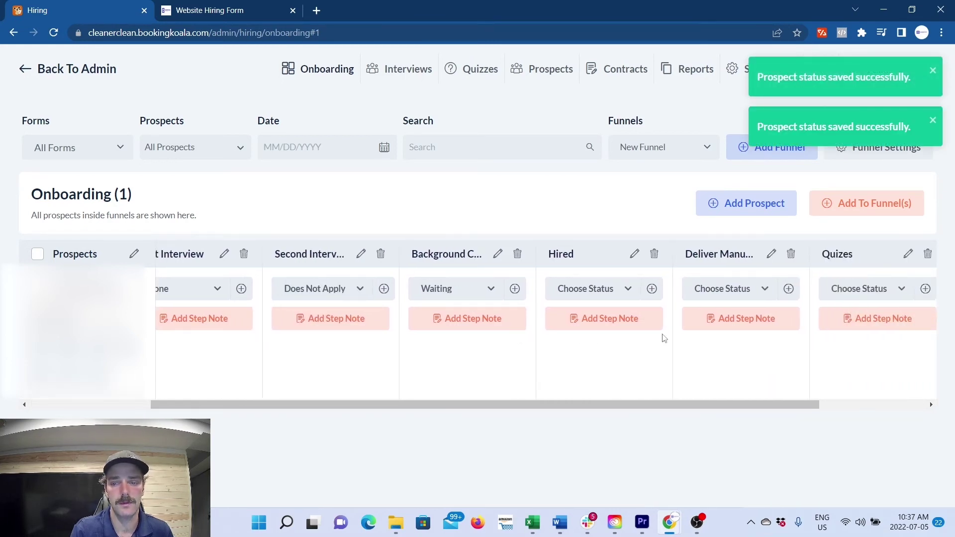
left_click(709, 296)
left_click(684, 324)
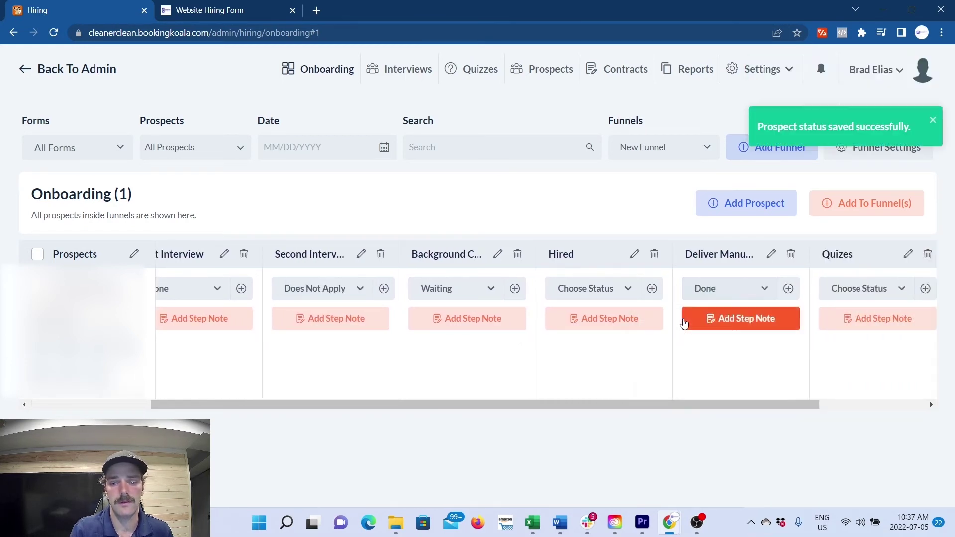
scroll(706, 319, "right", 2)
left_click(778, 292)
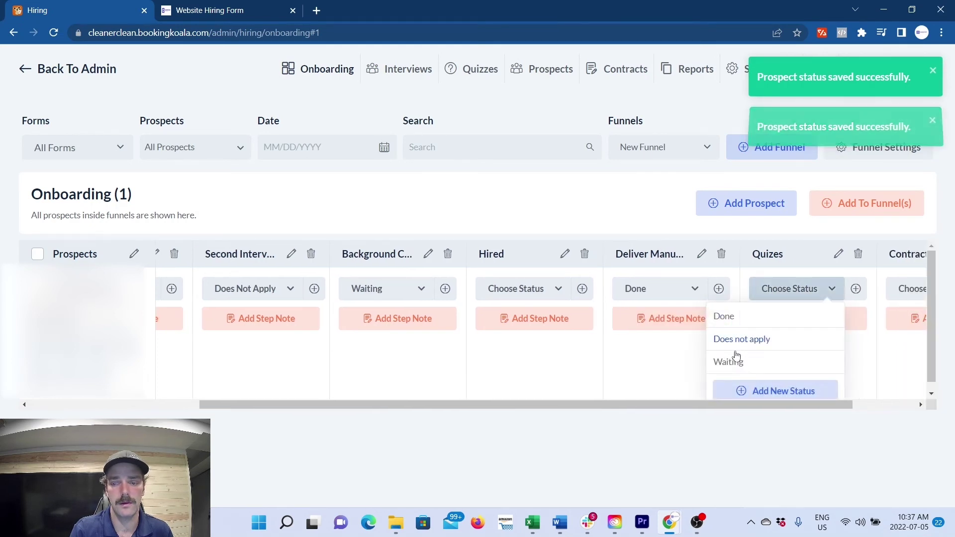
left_click(729, 362)
scroll(833, 358, "right", 1)
scroll(836, 359, "right", 1)
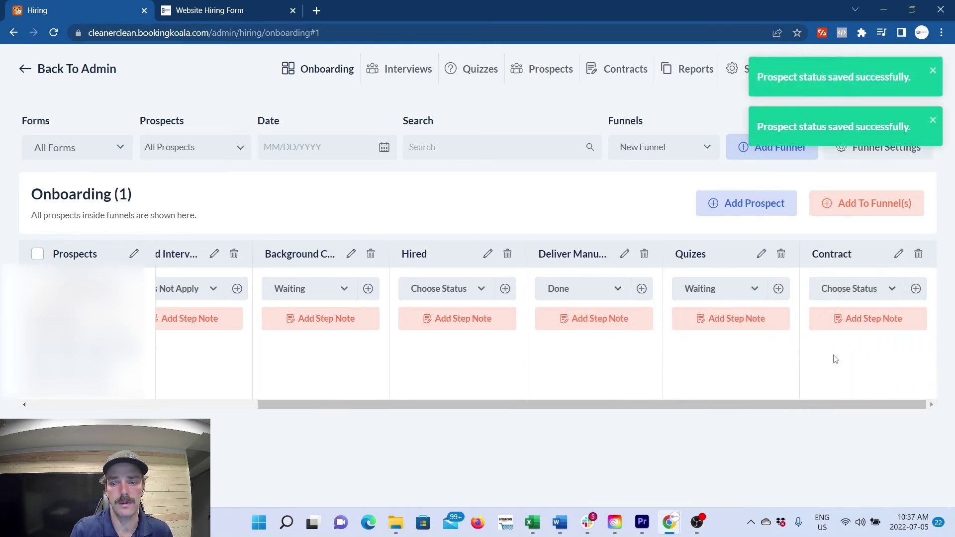
left_click(845, 290)
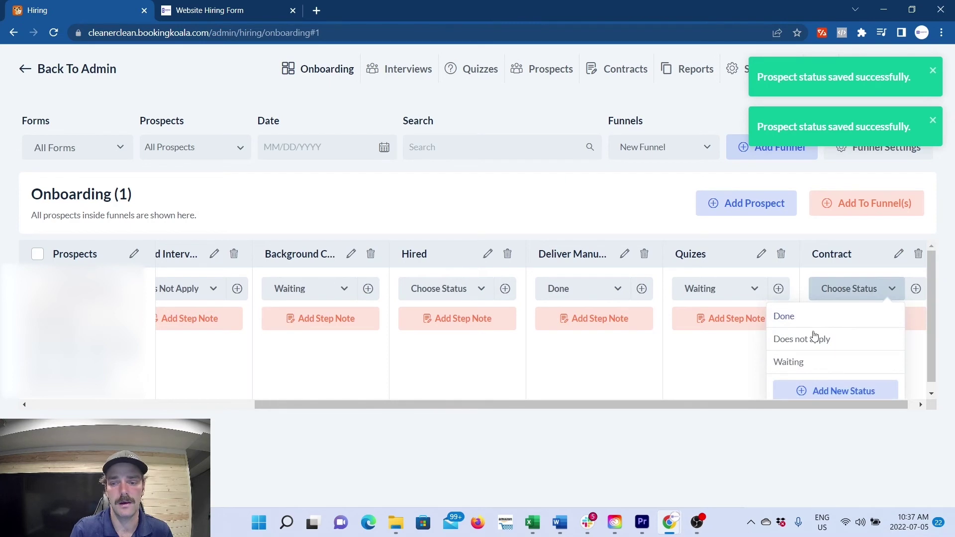
left_click(799, 362)
scroll(549, 388, "left", 2)
scroll(549, 388, "left", 3)
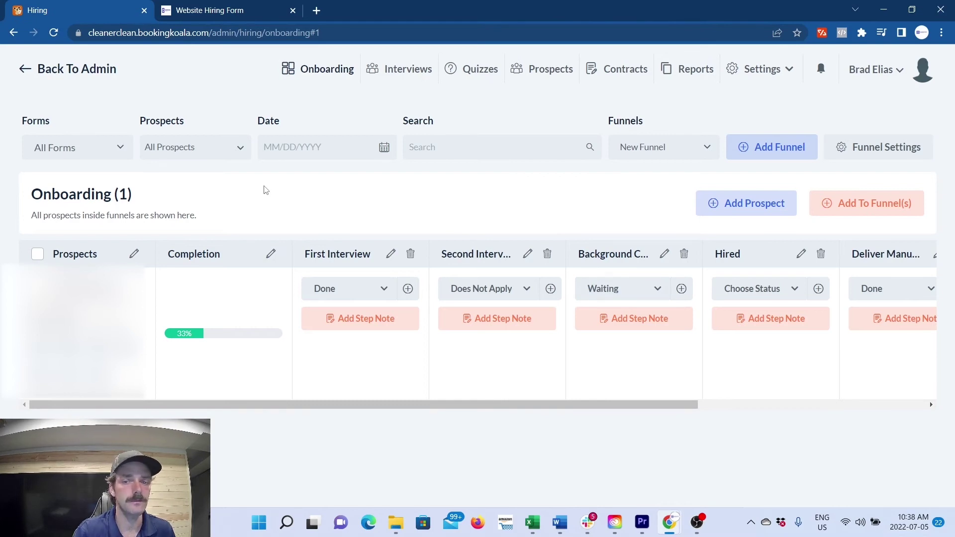
Check the funnel list, then go to the hiring Forms settings page
left_click(658, 157)
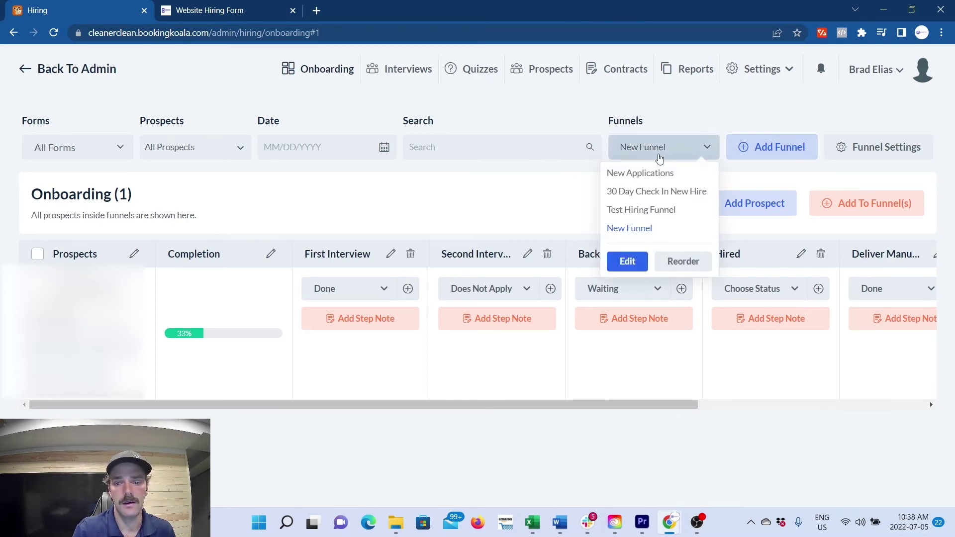
left_click(763, 70)
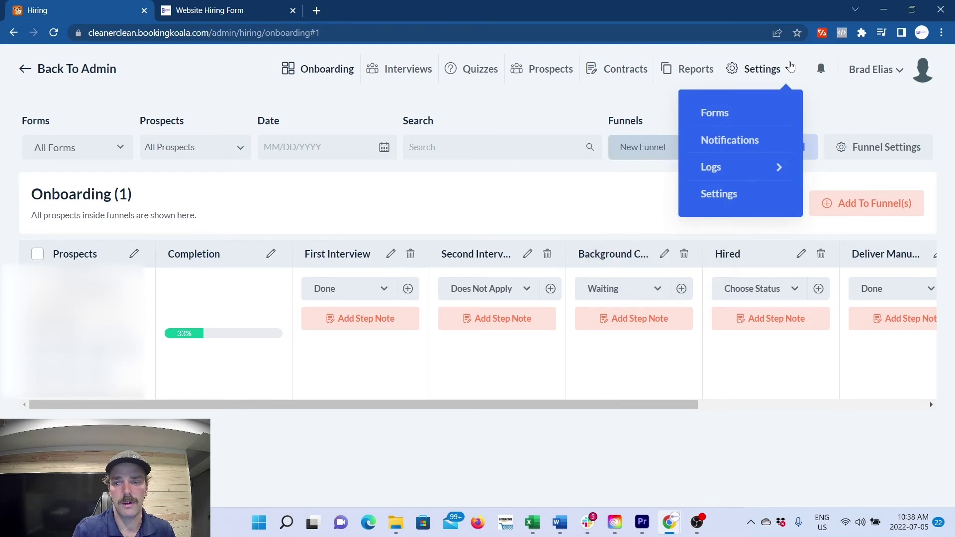
left_click(716, 115)
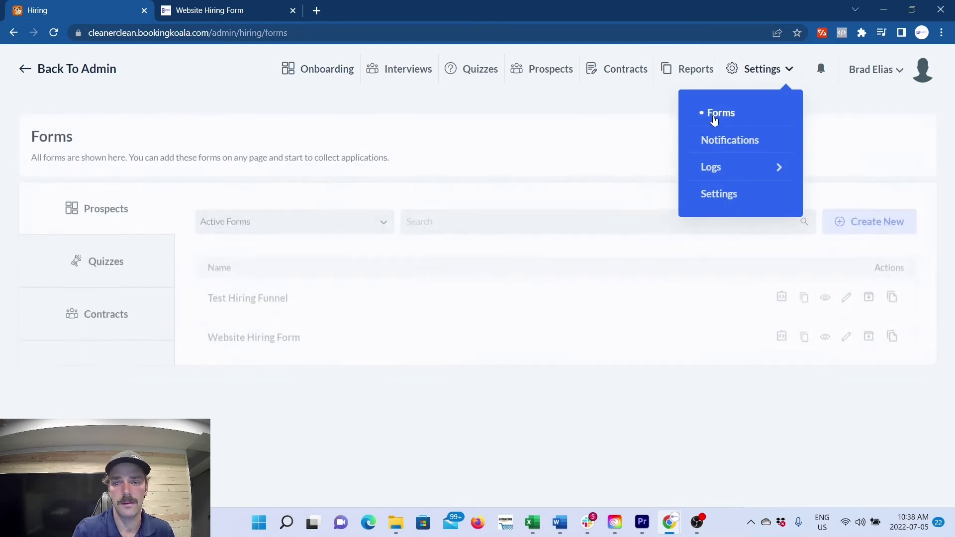
Create a new quiz named Test and return to the Forms list
left_click(110, 278)
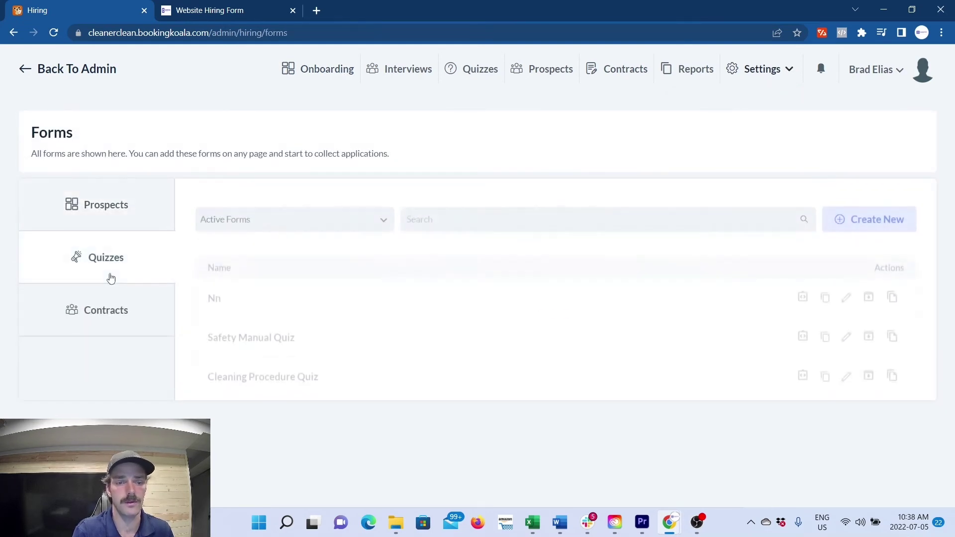
left_click(854, 219)
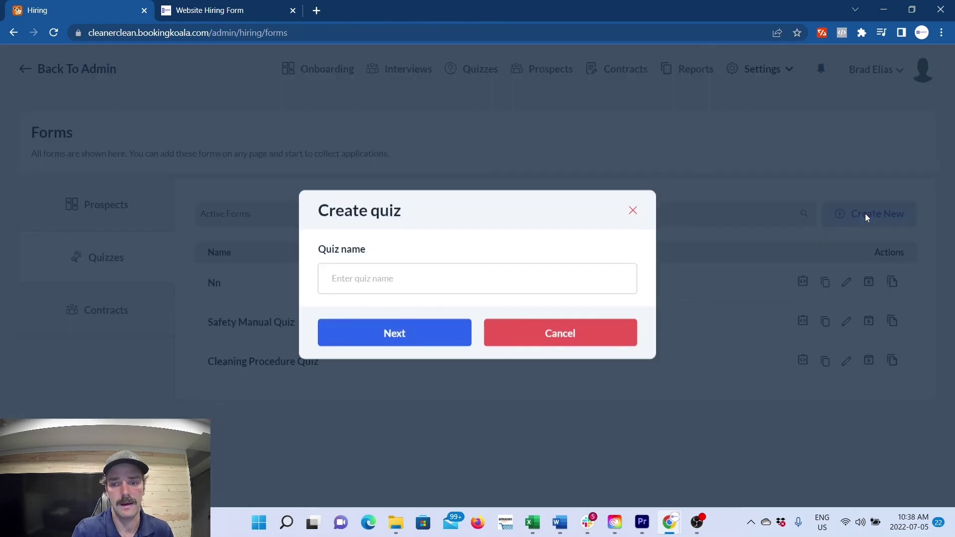
left_click(424, 286)
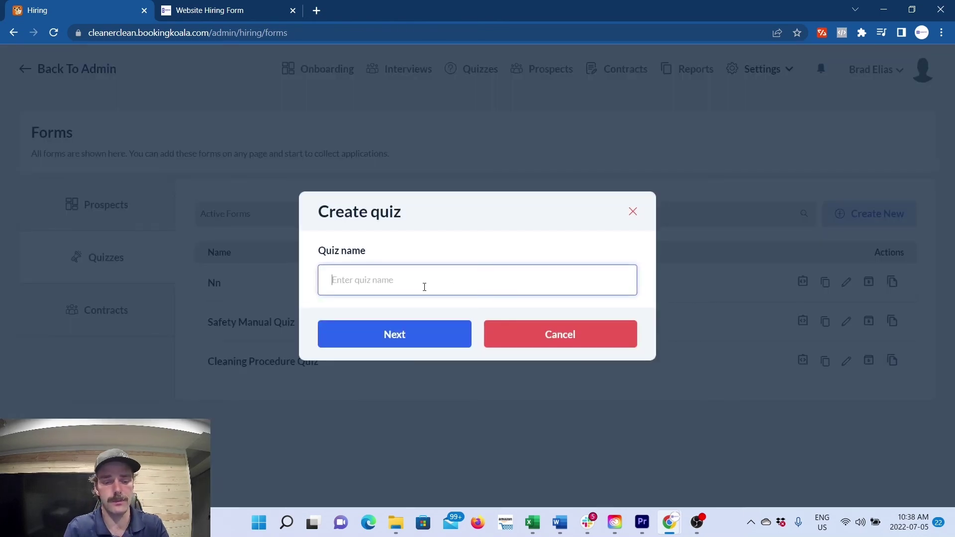
type("Test")
left_click(425, 328)
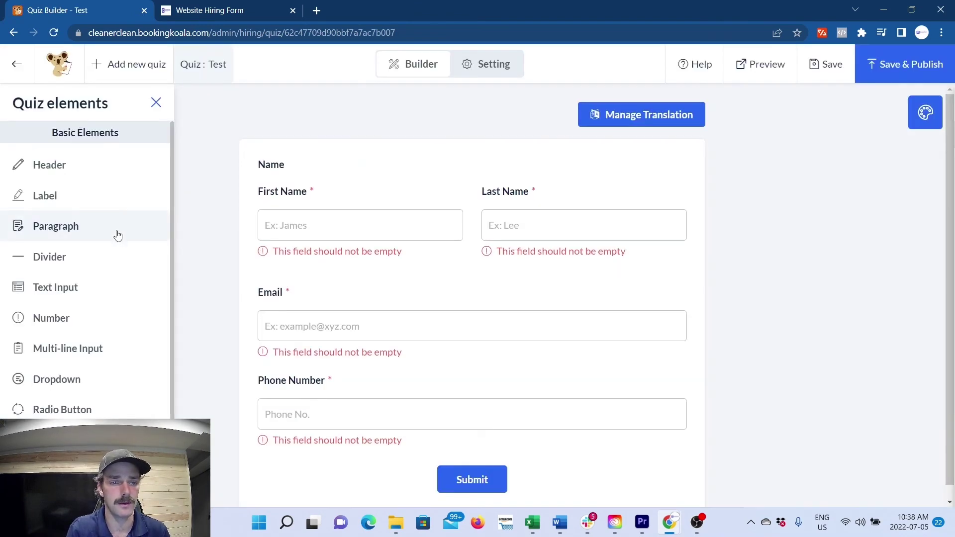
scroll(291, 327, "down", 1)
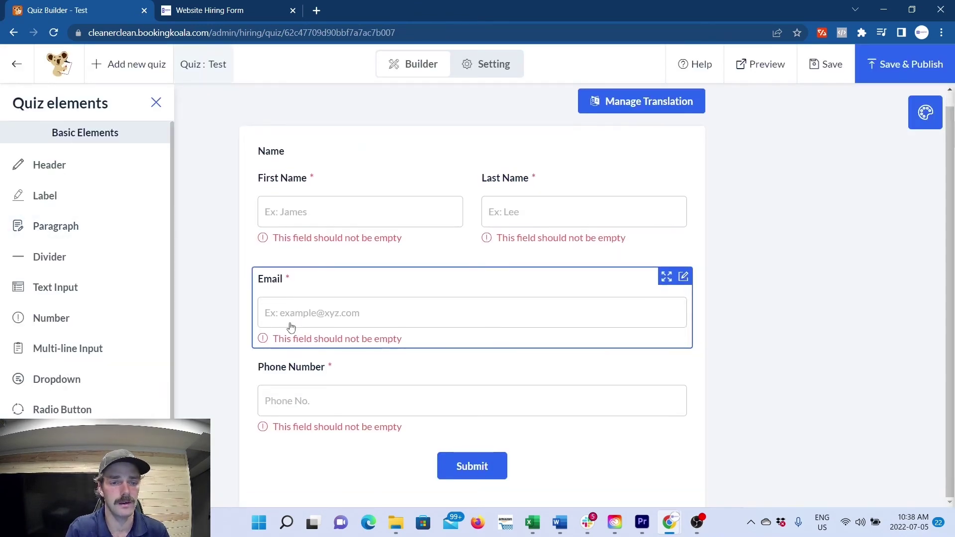
left_click(8, 72)
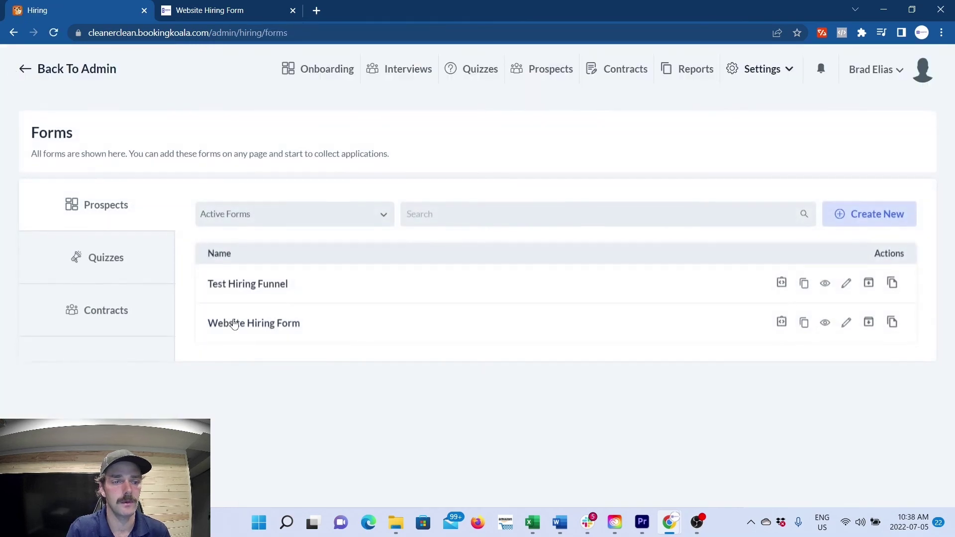
Return to the Quizzes tab of the hiring Forms page via the Onboarding board
left_click(335, 73)
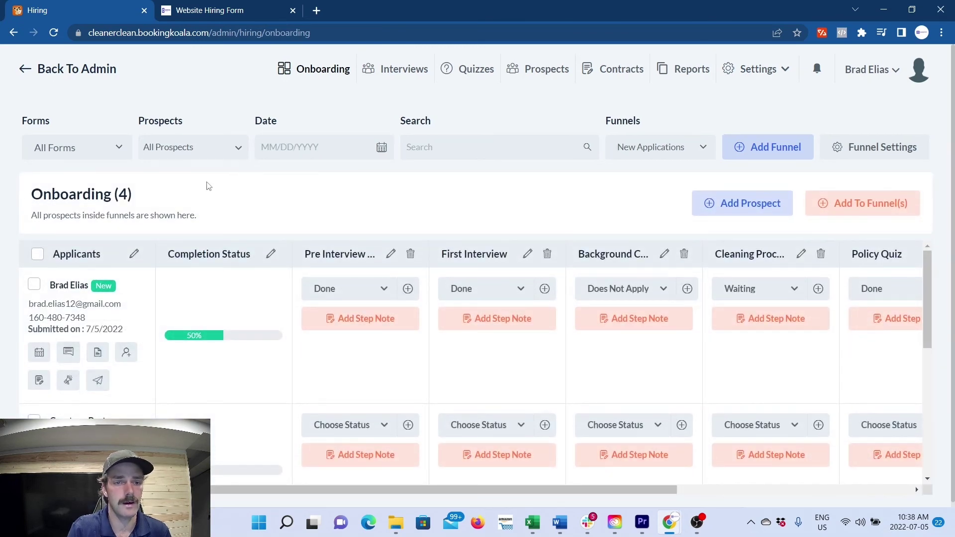
mouse_move(728, 72)
left_click(711, 112)
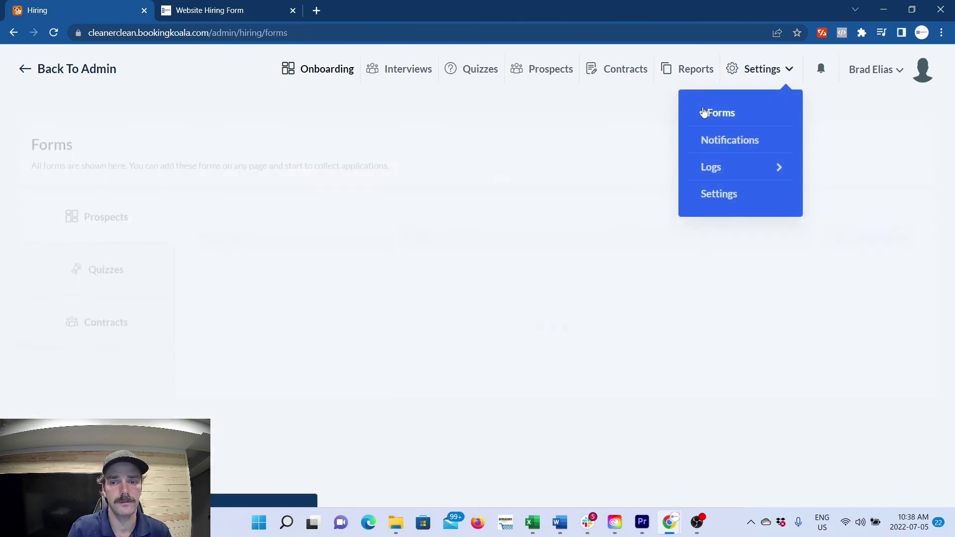
left_click(117, 273)
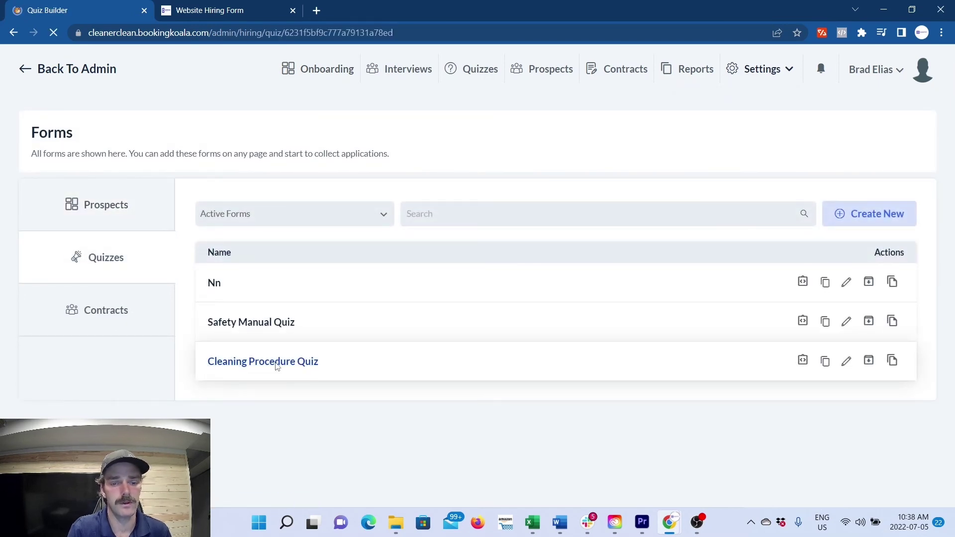
Review the Cleaning Procedure Quiz questions, opening and closing the move-out cleaning question's settings
scroll(277, 367, "down", 3)
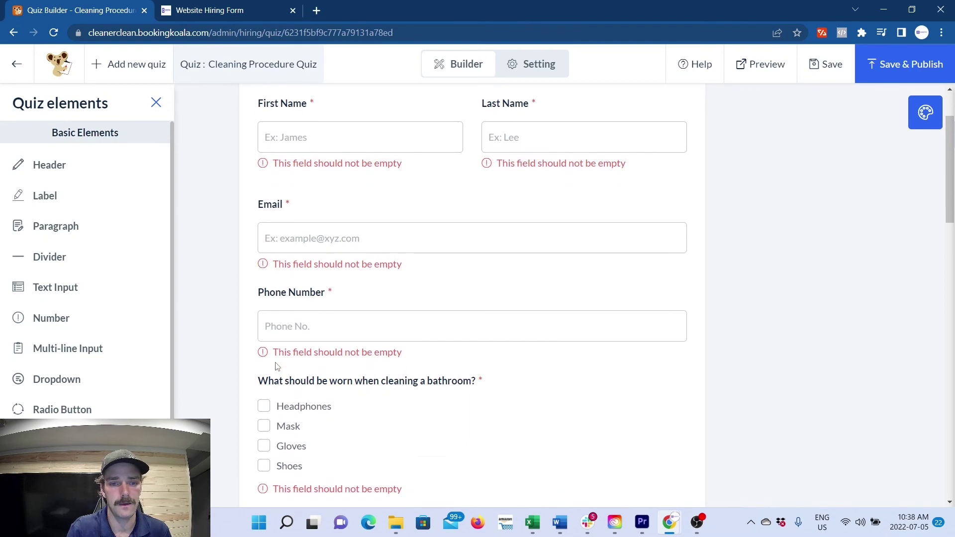
scroll(277, 367, "down", 1)
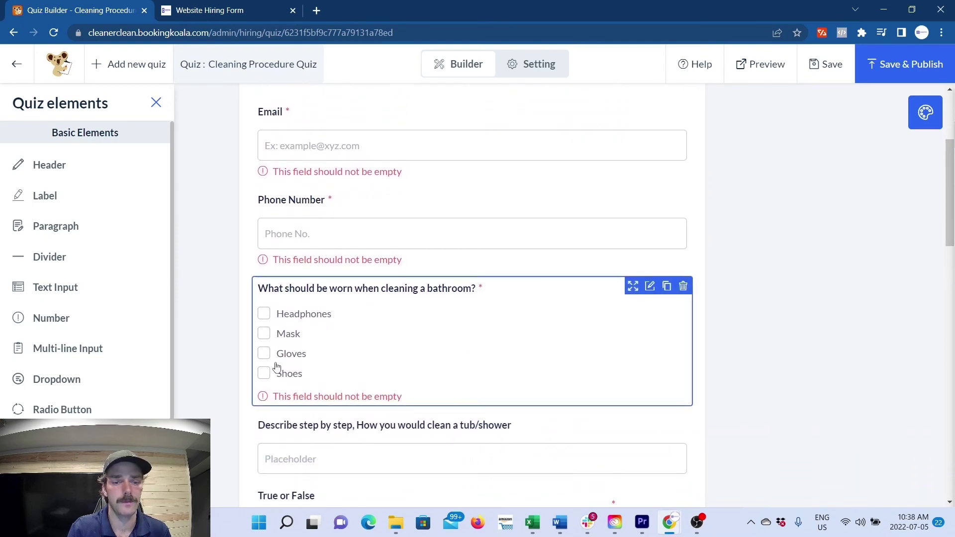
scroll(343, 329, "down", 1)
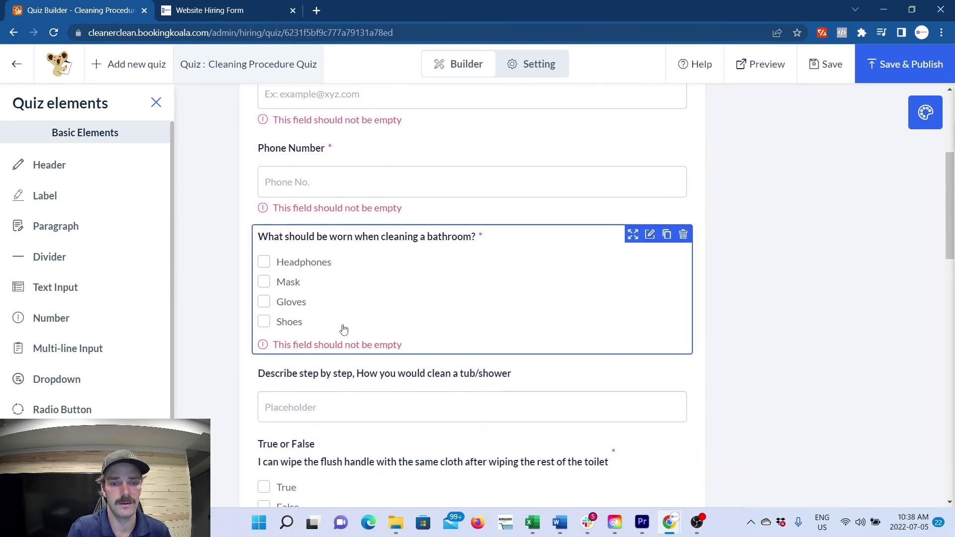
scroll(343, 329, "down", 1)
scroll(343, 329, "down", 2)
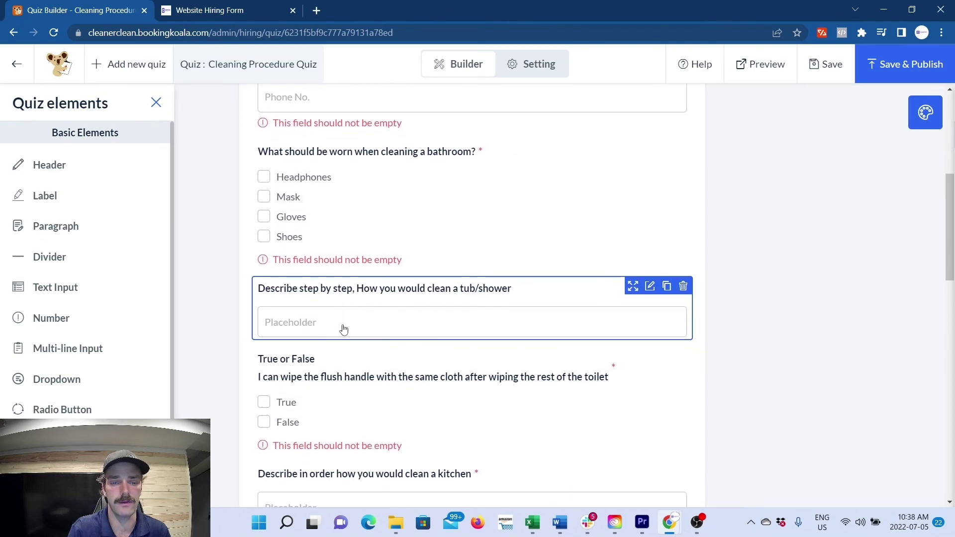
scroll(343, 329, "down", 5)
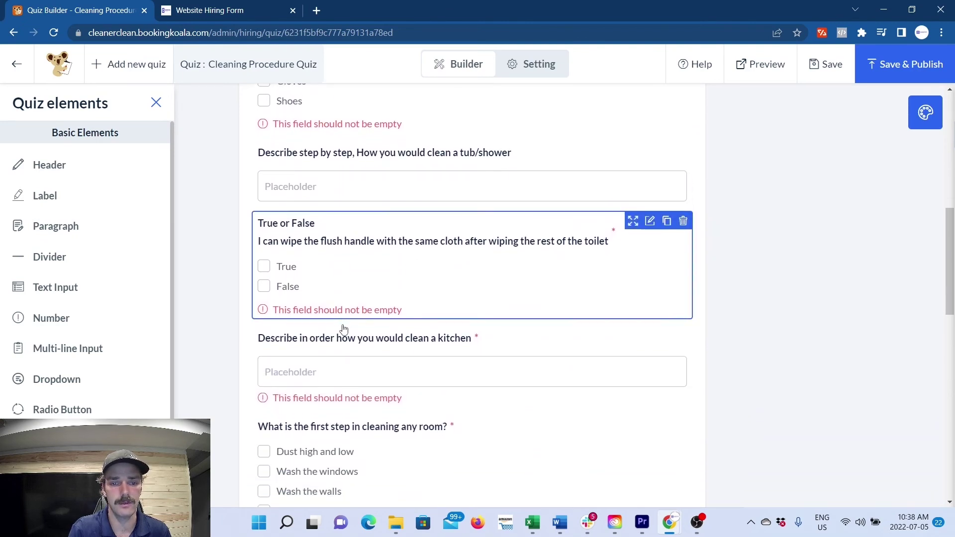
scroll(343, 329, "down", 5)
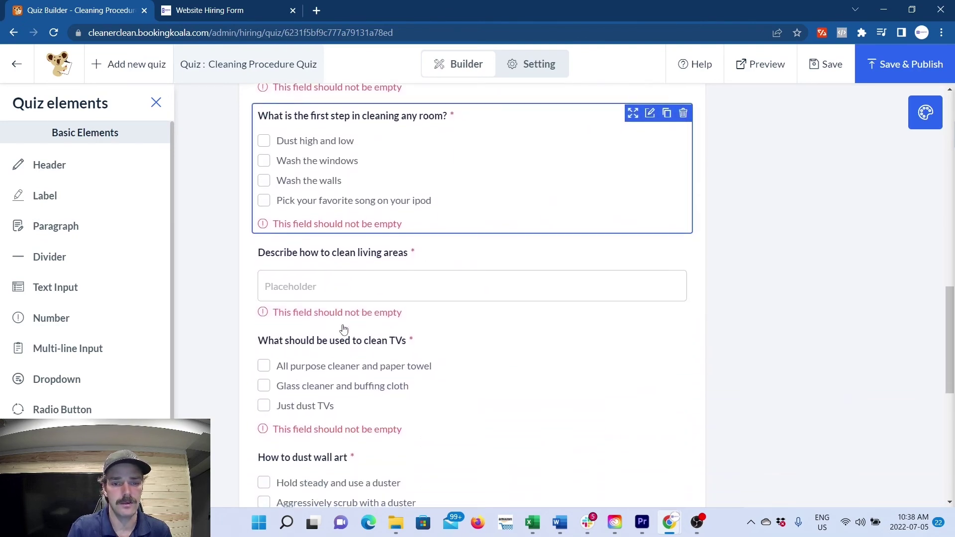
scroll(343, 329, "down", 1)
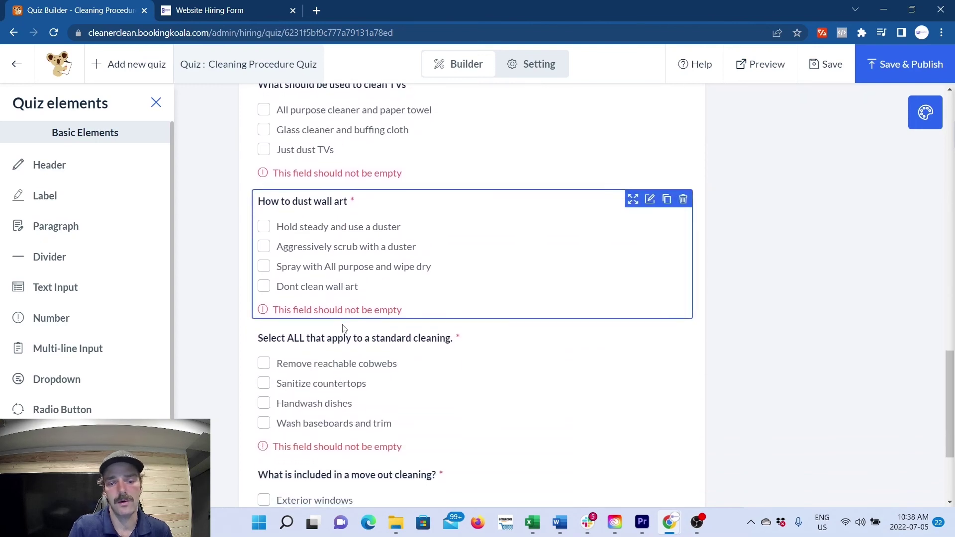
scroll(343, 329, "down", 2)
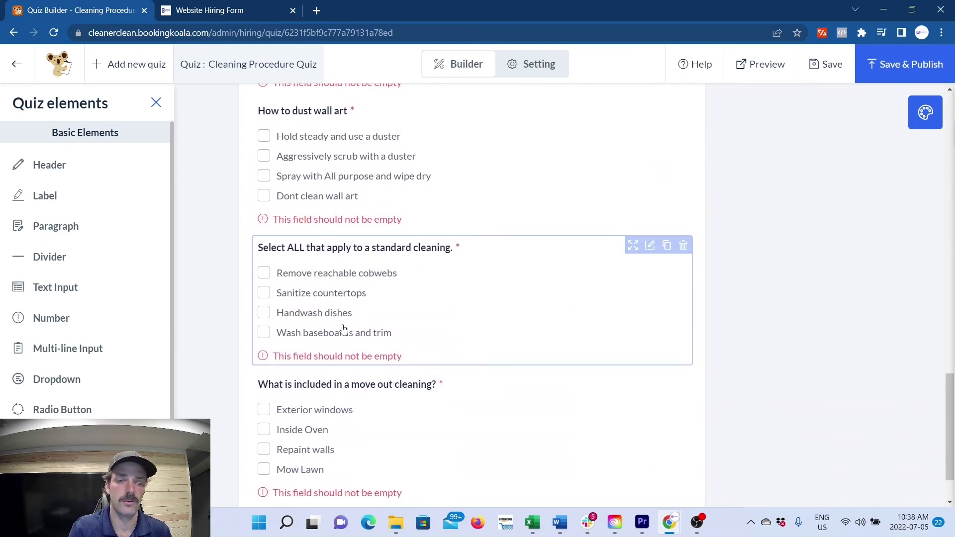
scroll(343, 329, "down", 1)
scroll(343, 329, "down", 1)
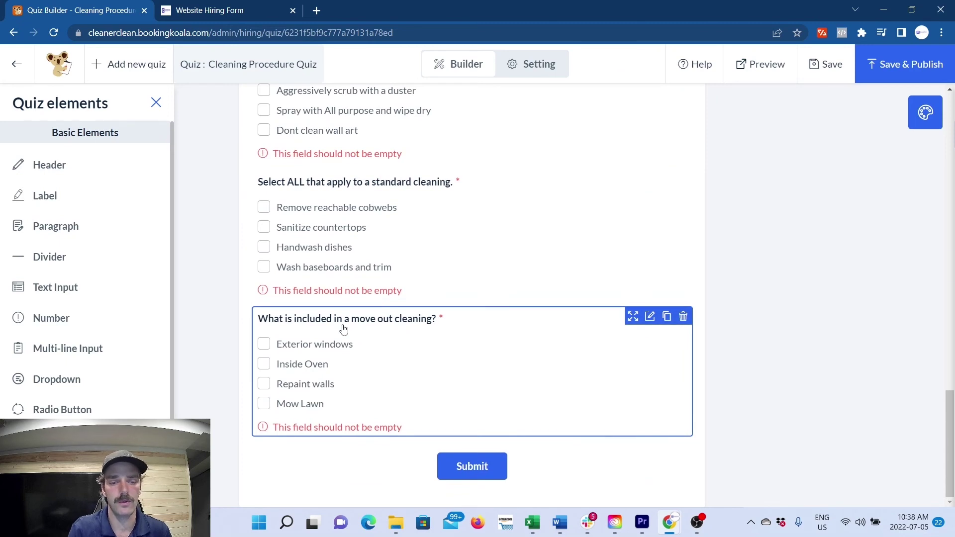
left_click(344, 328)
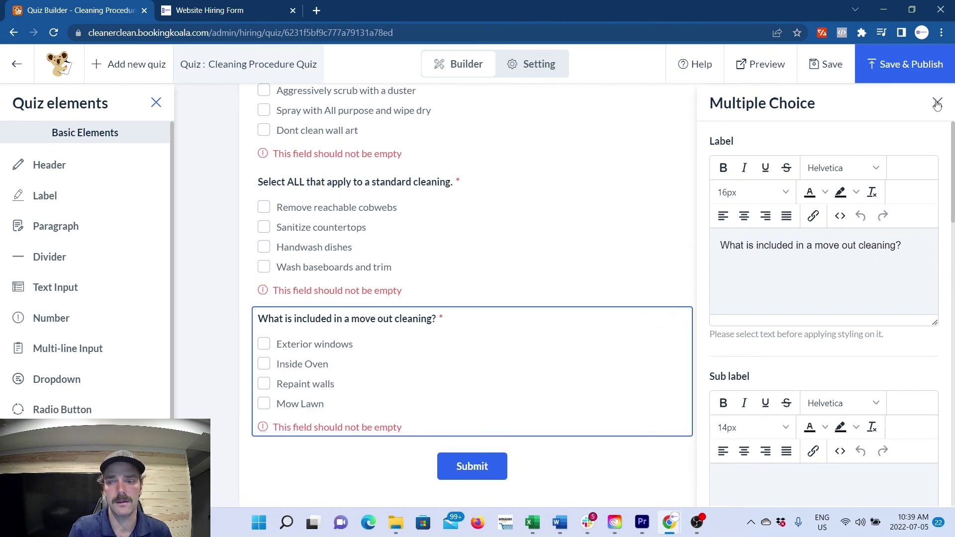
left_click(937, 103)
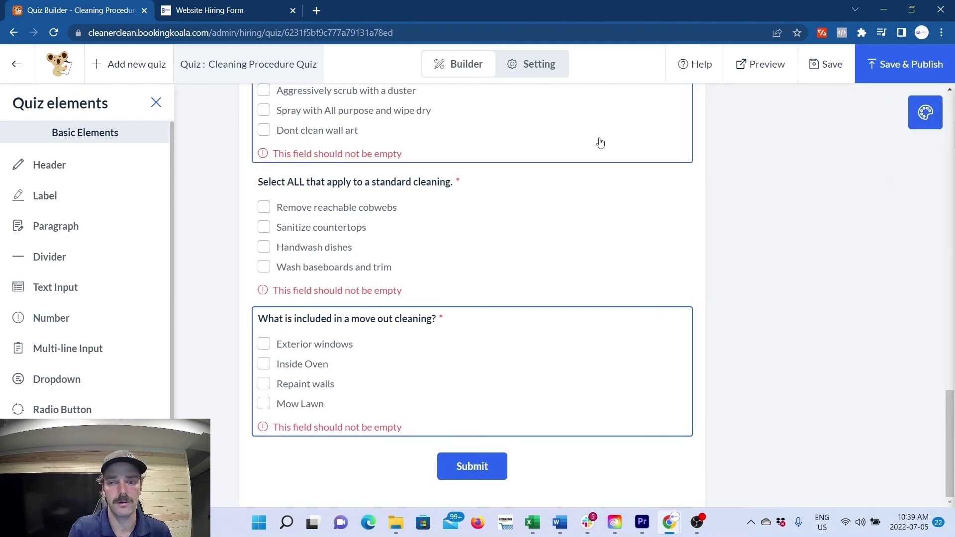
scroll(712, 205, "up", 12)
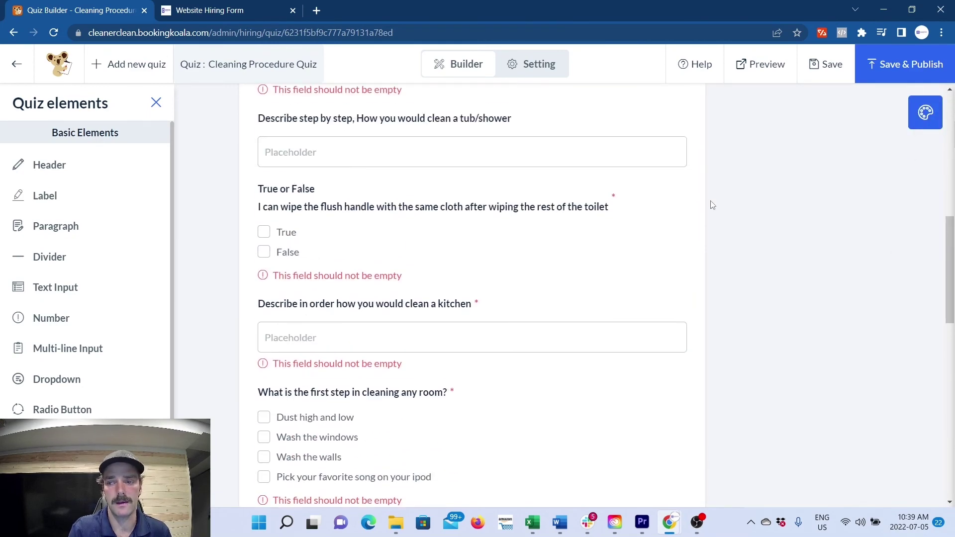
scroll(712, 204, "up", 10)
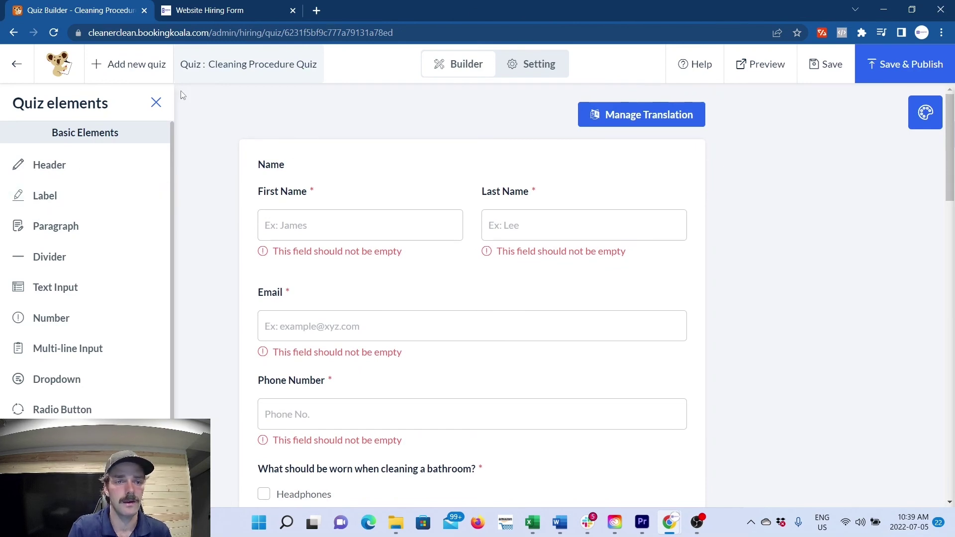
left_click(59, 64)
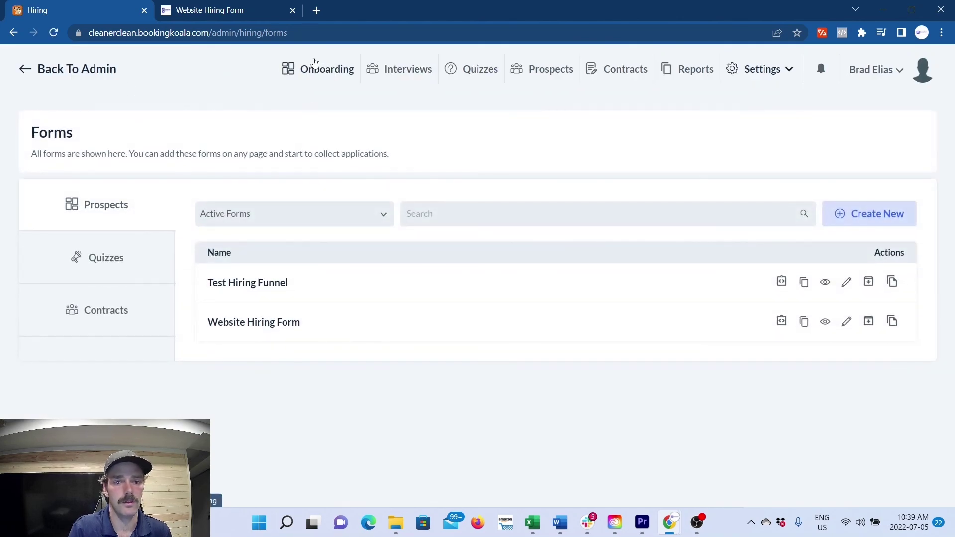
Glance at the Website Hiring Form careers tab, then return to hiring Settings > Forms
left_click(315, 71)
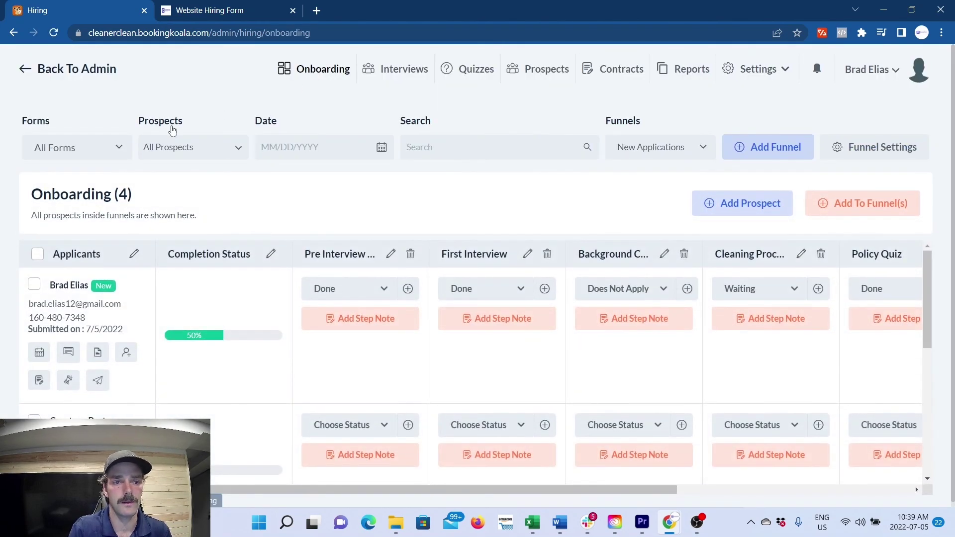
left_click(251, 6)
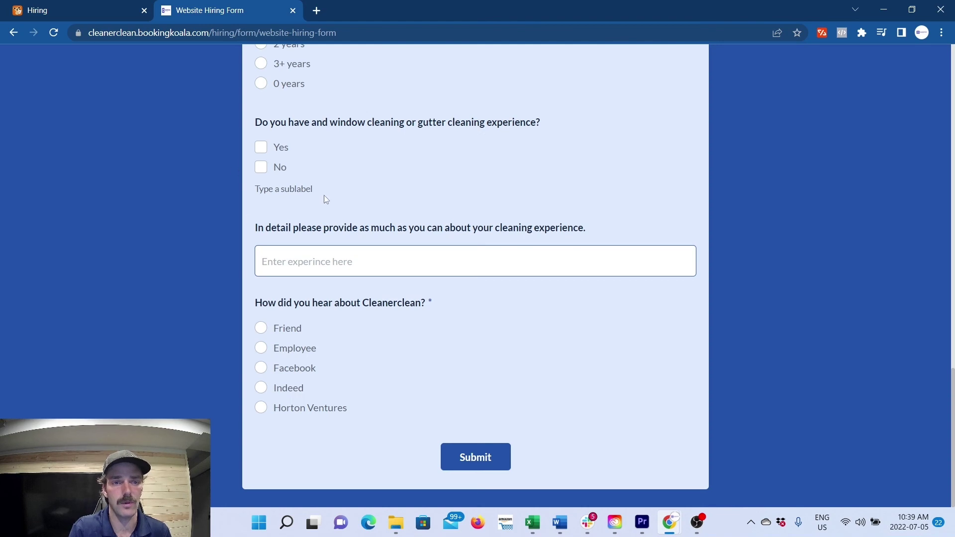
left_click(10, 34)
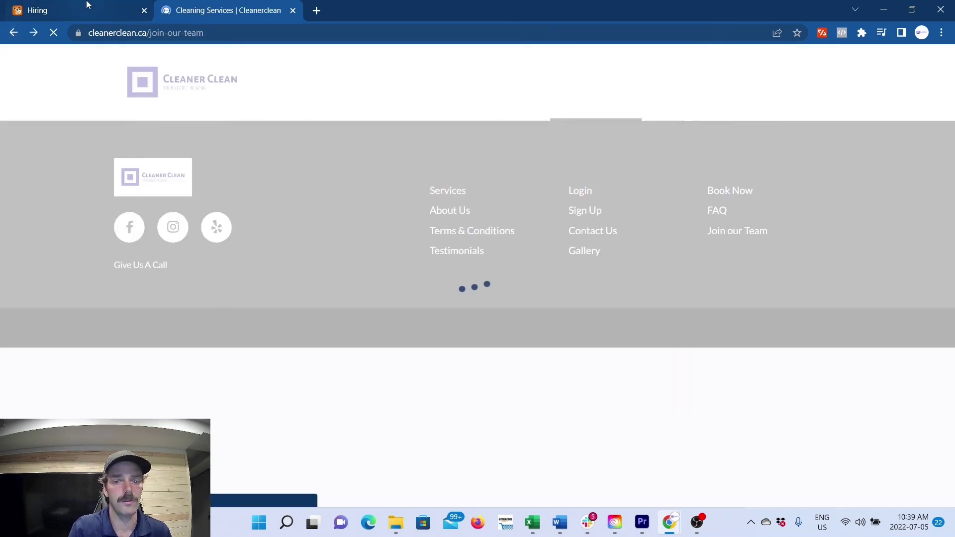
left_click(87, 5)
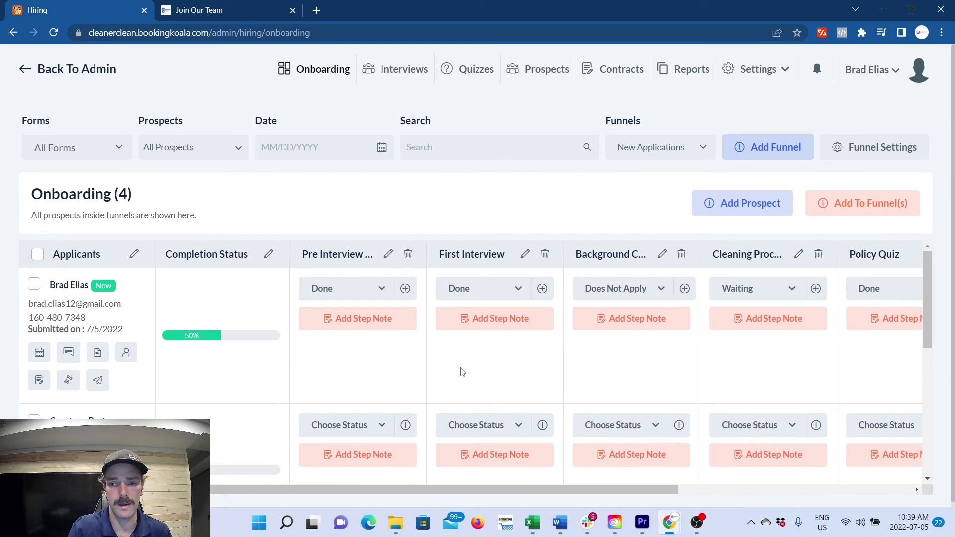
scroll(462, 372, "right", 6)
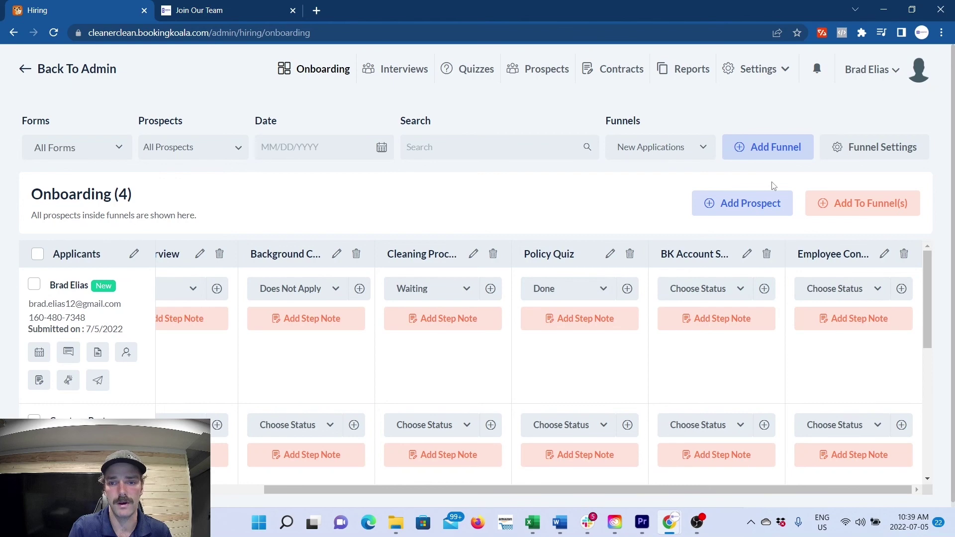
left_click(756, 70)
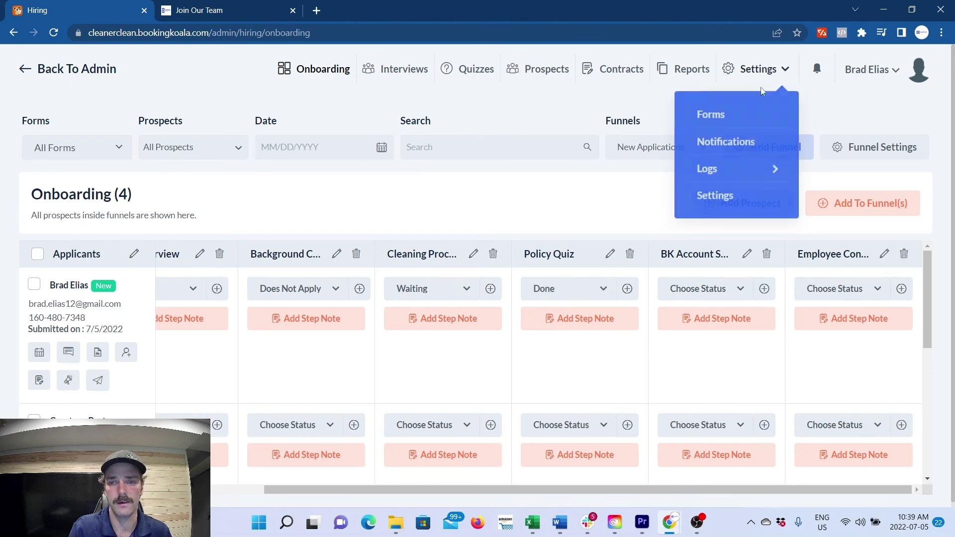
left_click(716, 113)
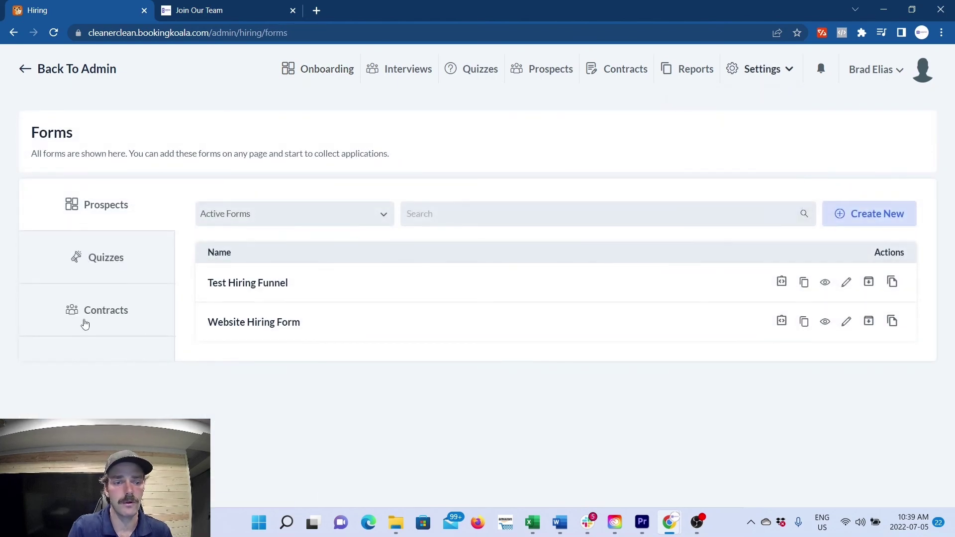
Open New Hire Contract from the Contracts tab and scroll through its 11 pages
left_click(110, 316)
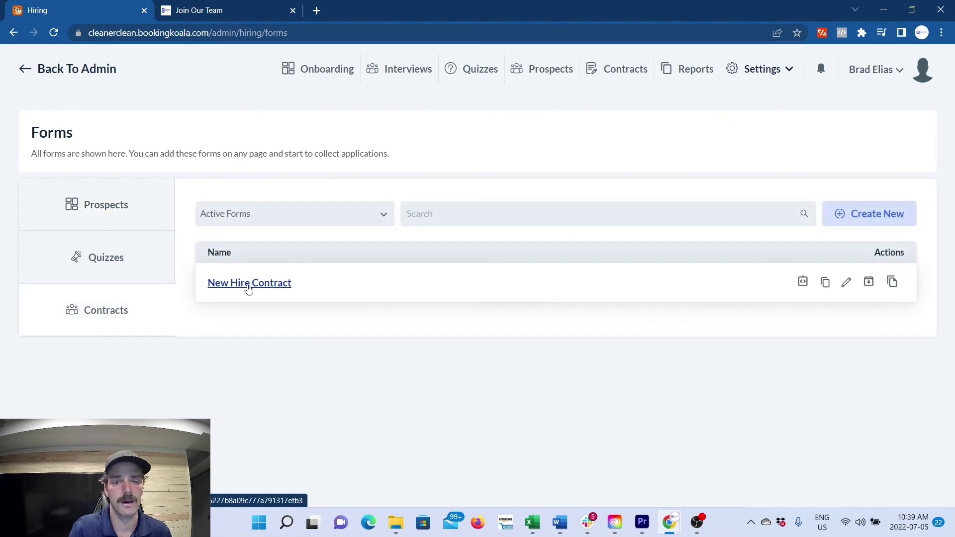
left_click(248, 286)
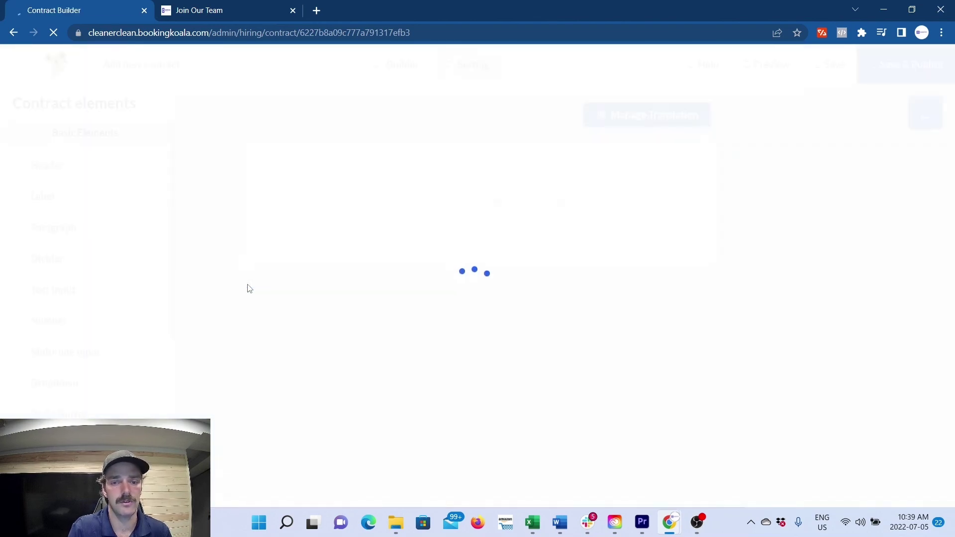
scroll(249, 288, "down", 2)
scroll(249, 289, "down", 10)
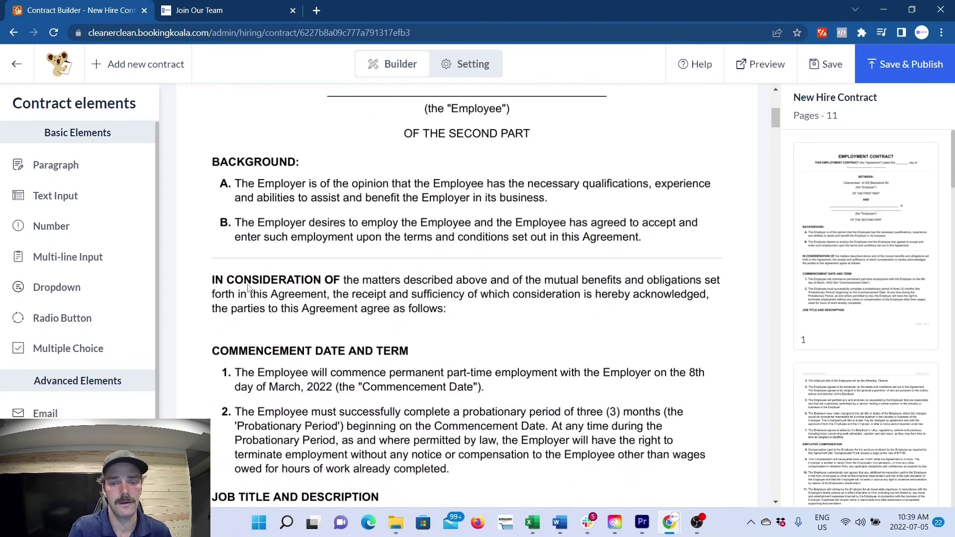
scroll(248, 288, "down", 12)
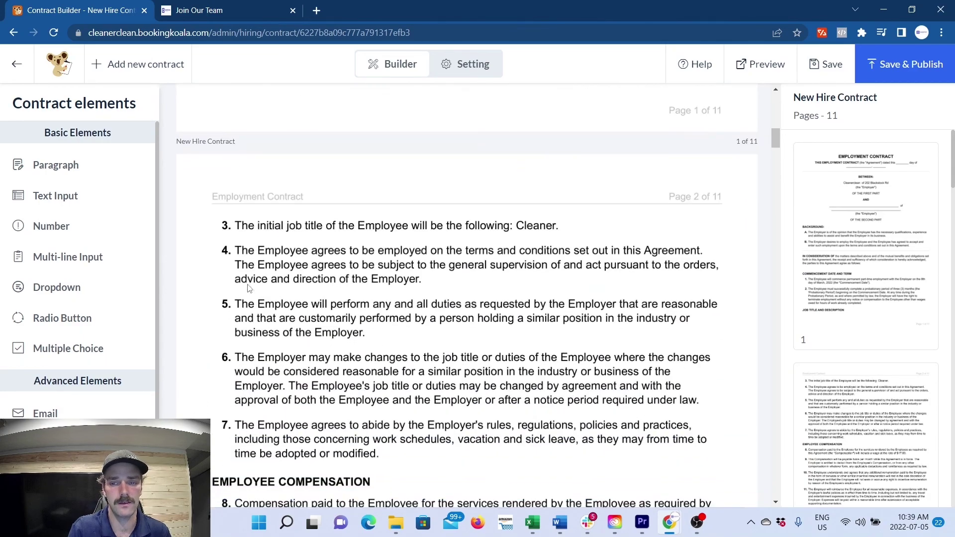
scroll(249, 289, "down", 14)
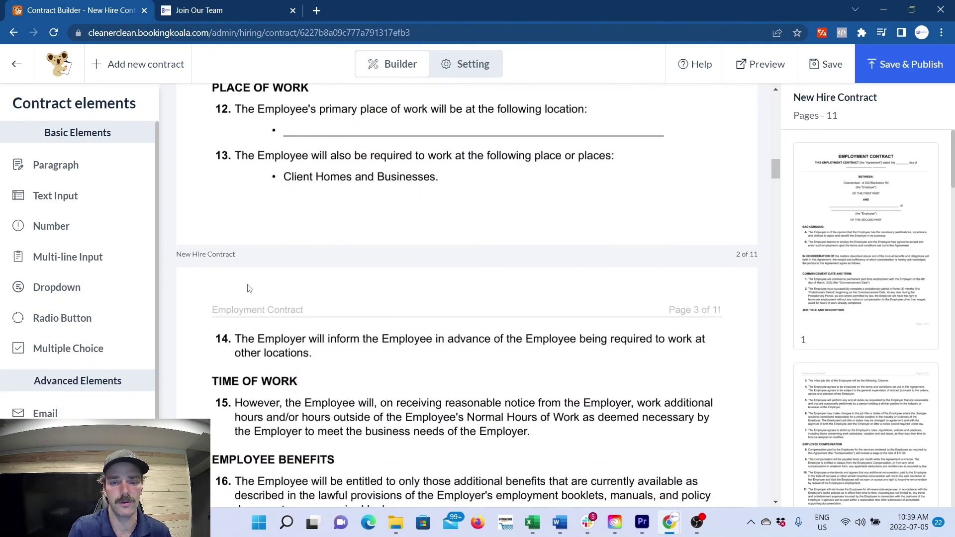
scroll(249, 289, "down", 9)
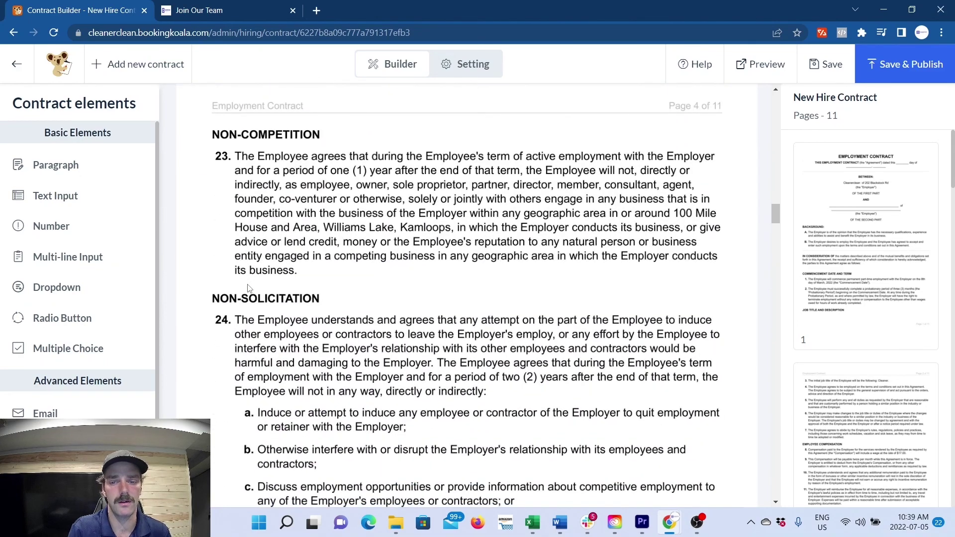
scroll(248, 288, "down", 4)
scroll(249, 288, "up", 20)
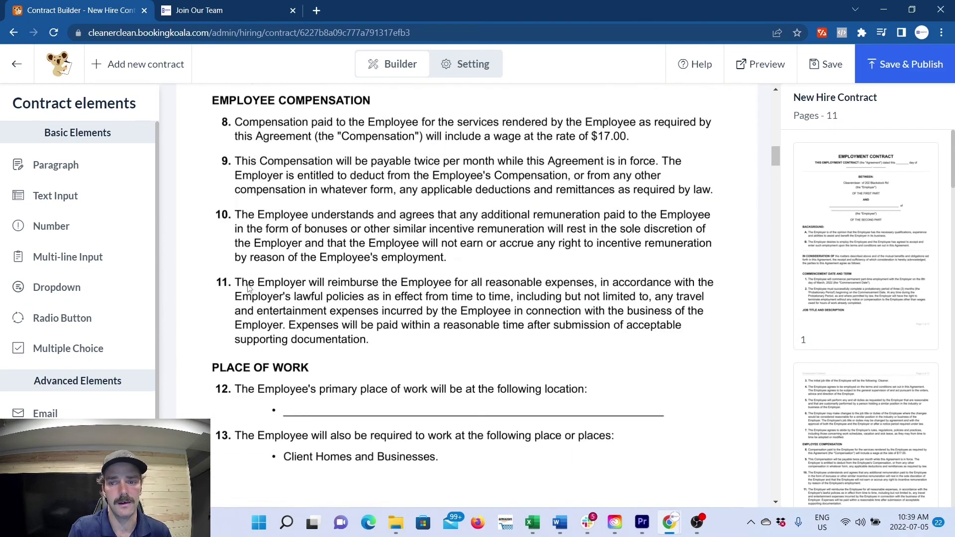
scroll(248, 288, "up", 20)
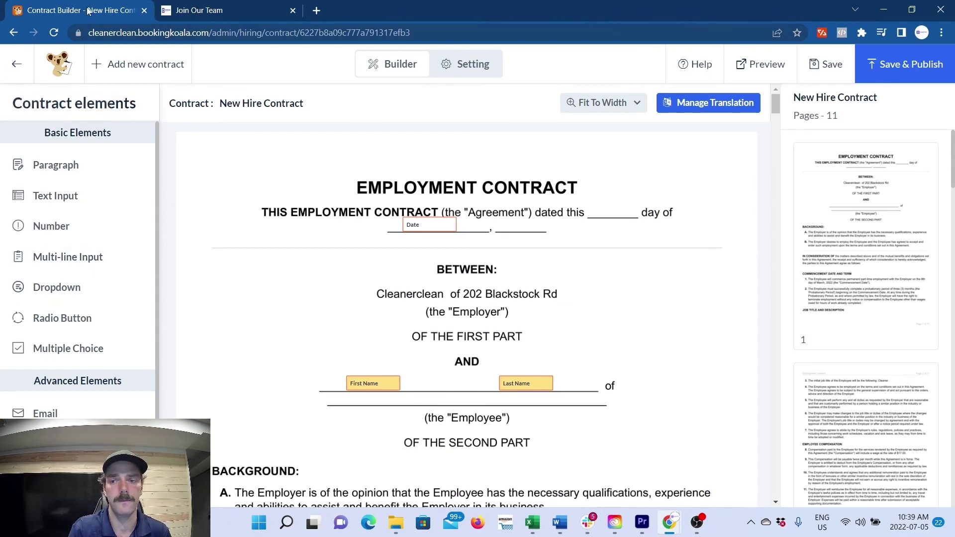